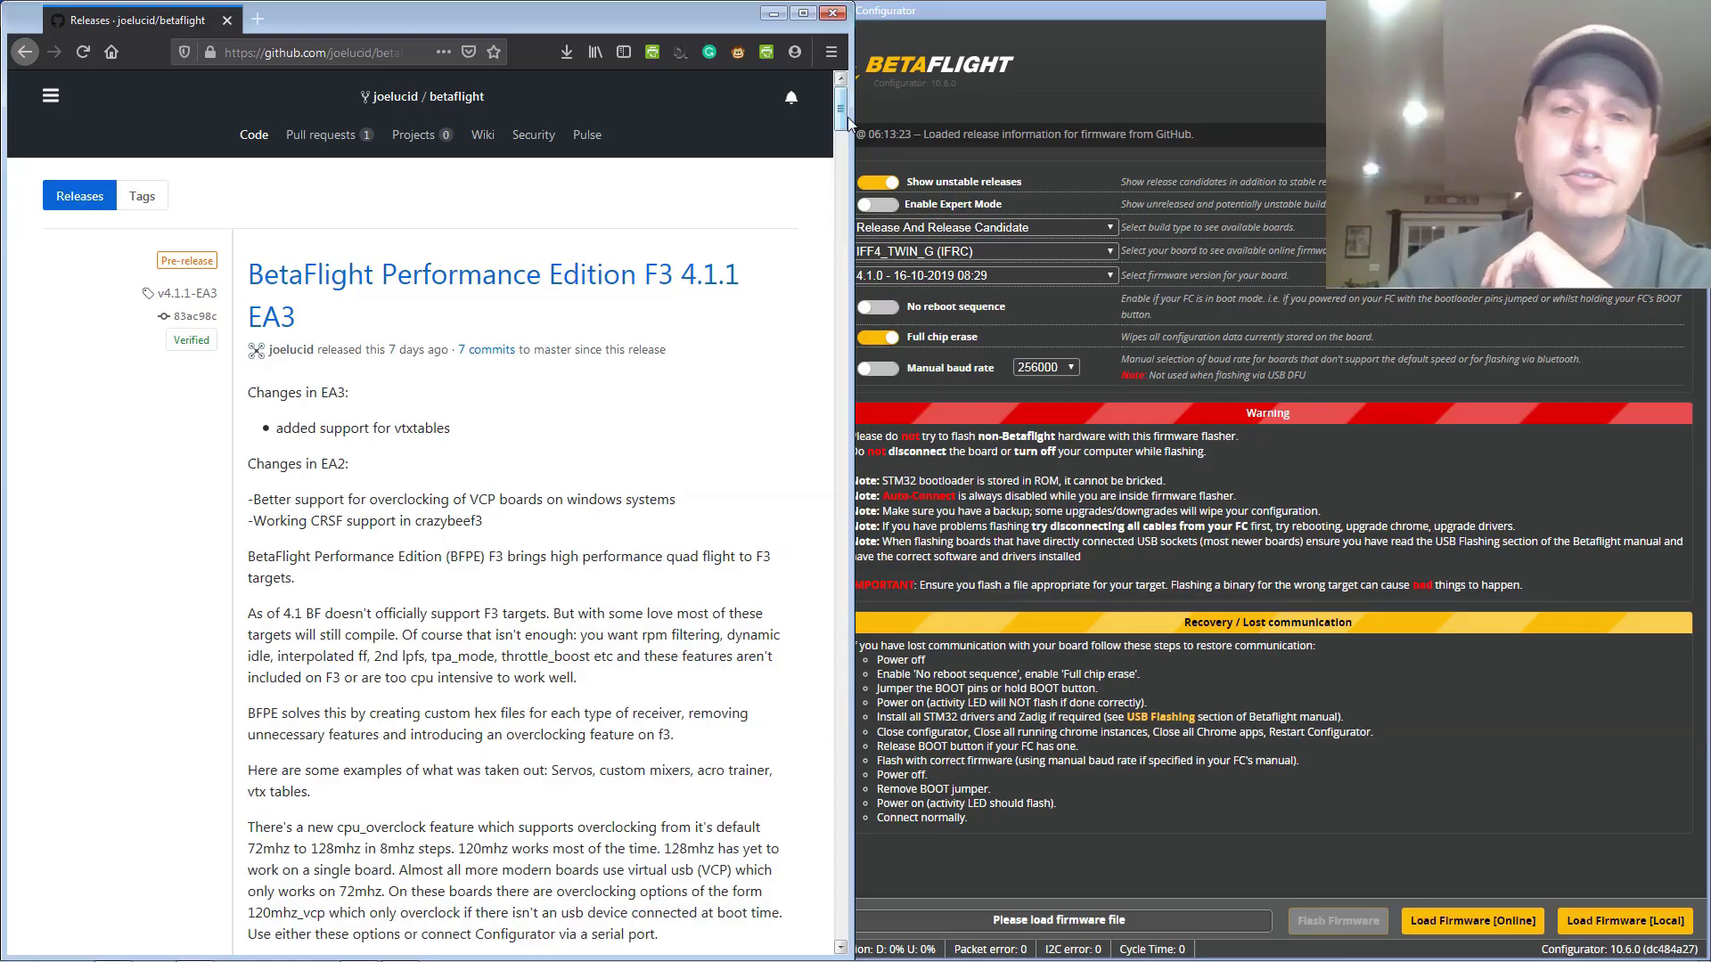
- Browse the BetaFlight Performance Edition F3 4.1.1 EA3 release files for the CRAZYBEEF3 hex files
drag(847, 115, 836, 434)
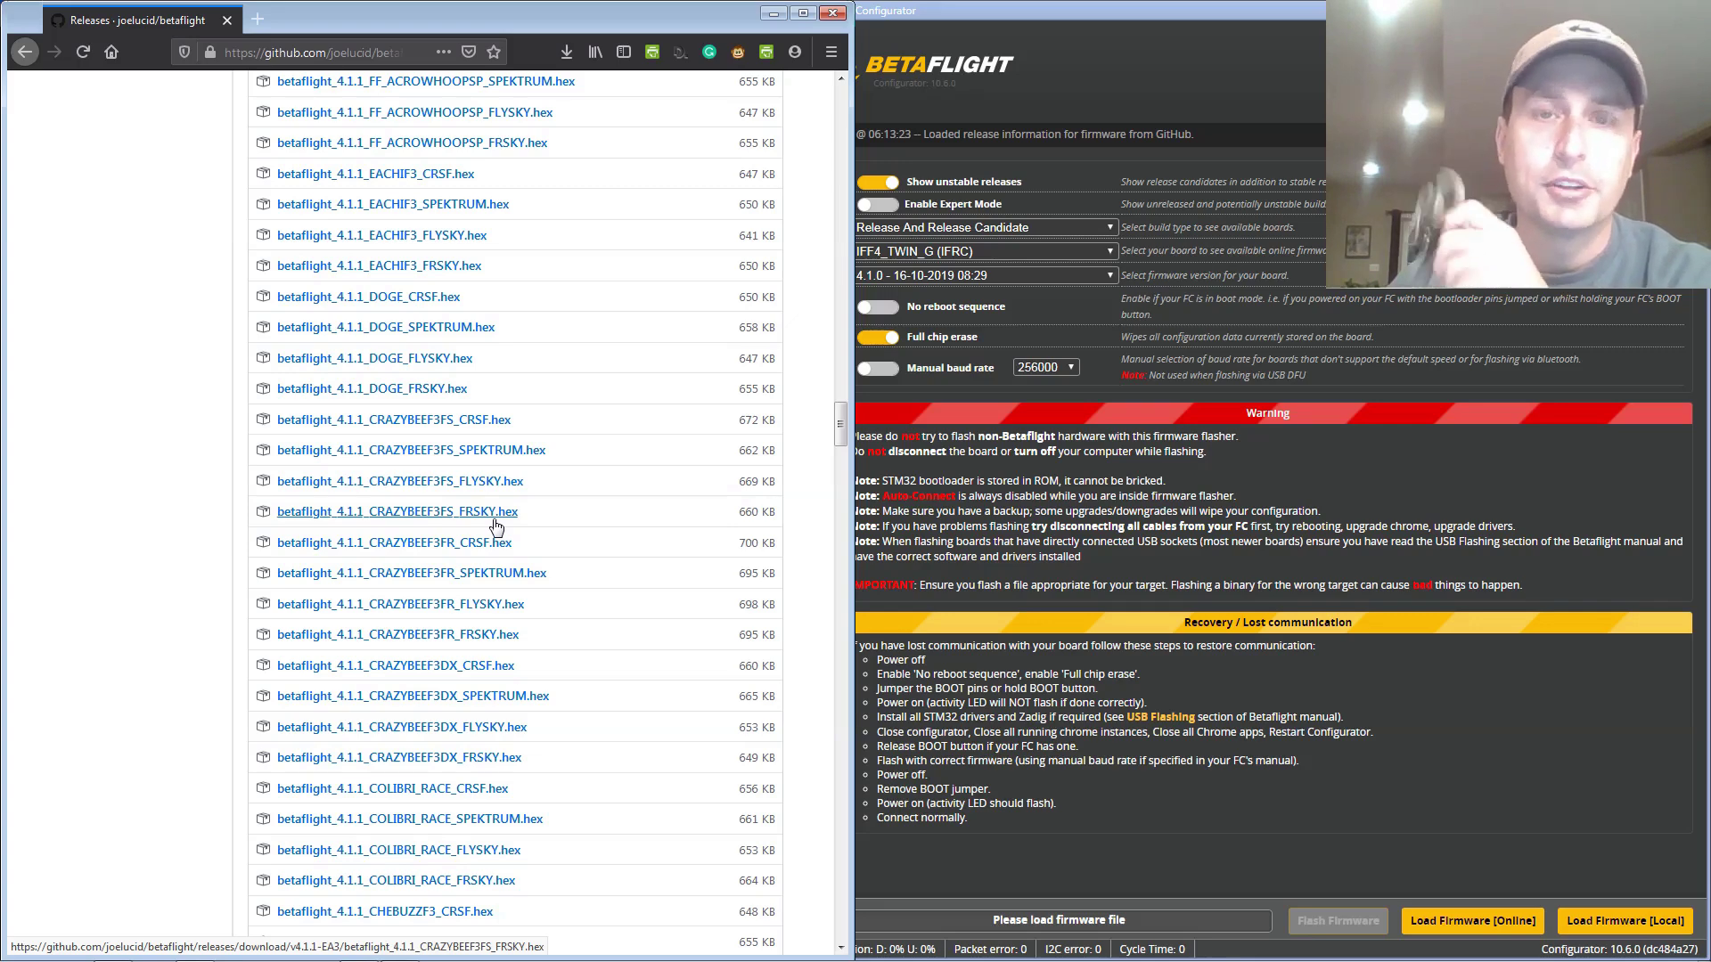
click(1072, 457)
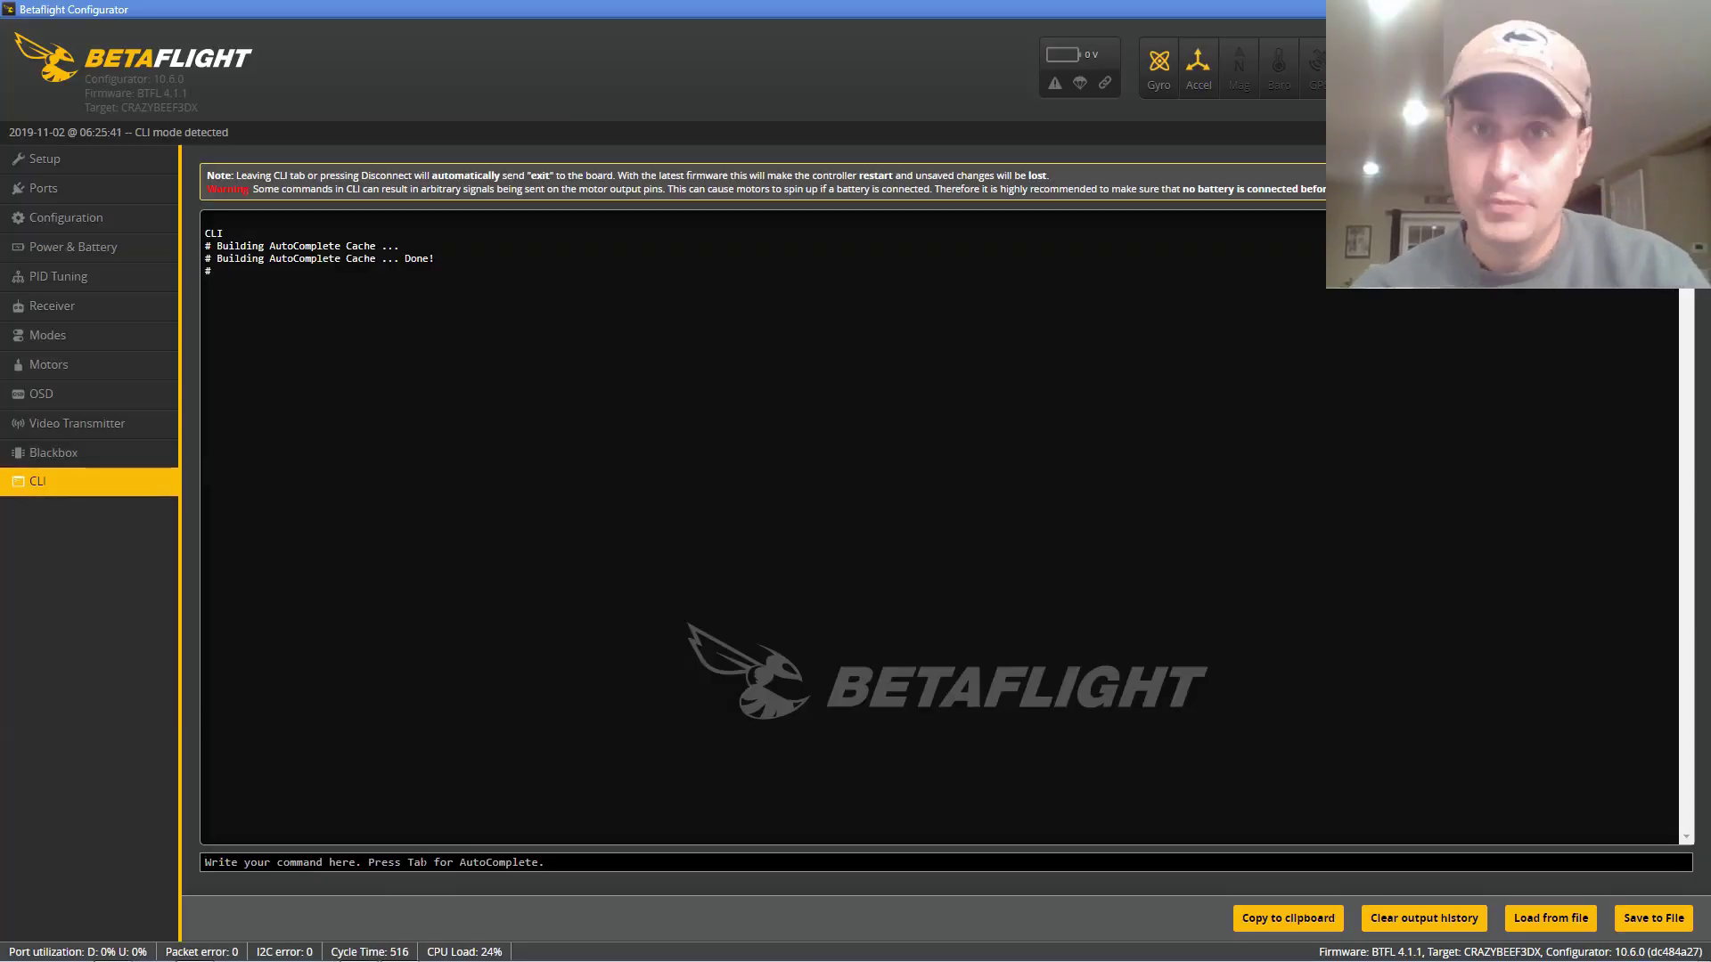
- Run "diff all" in the command line and highlight its output from the final save line upward
text(d)
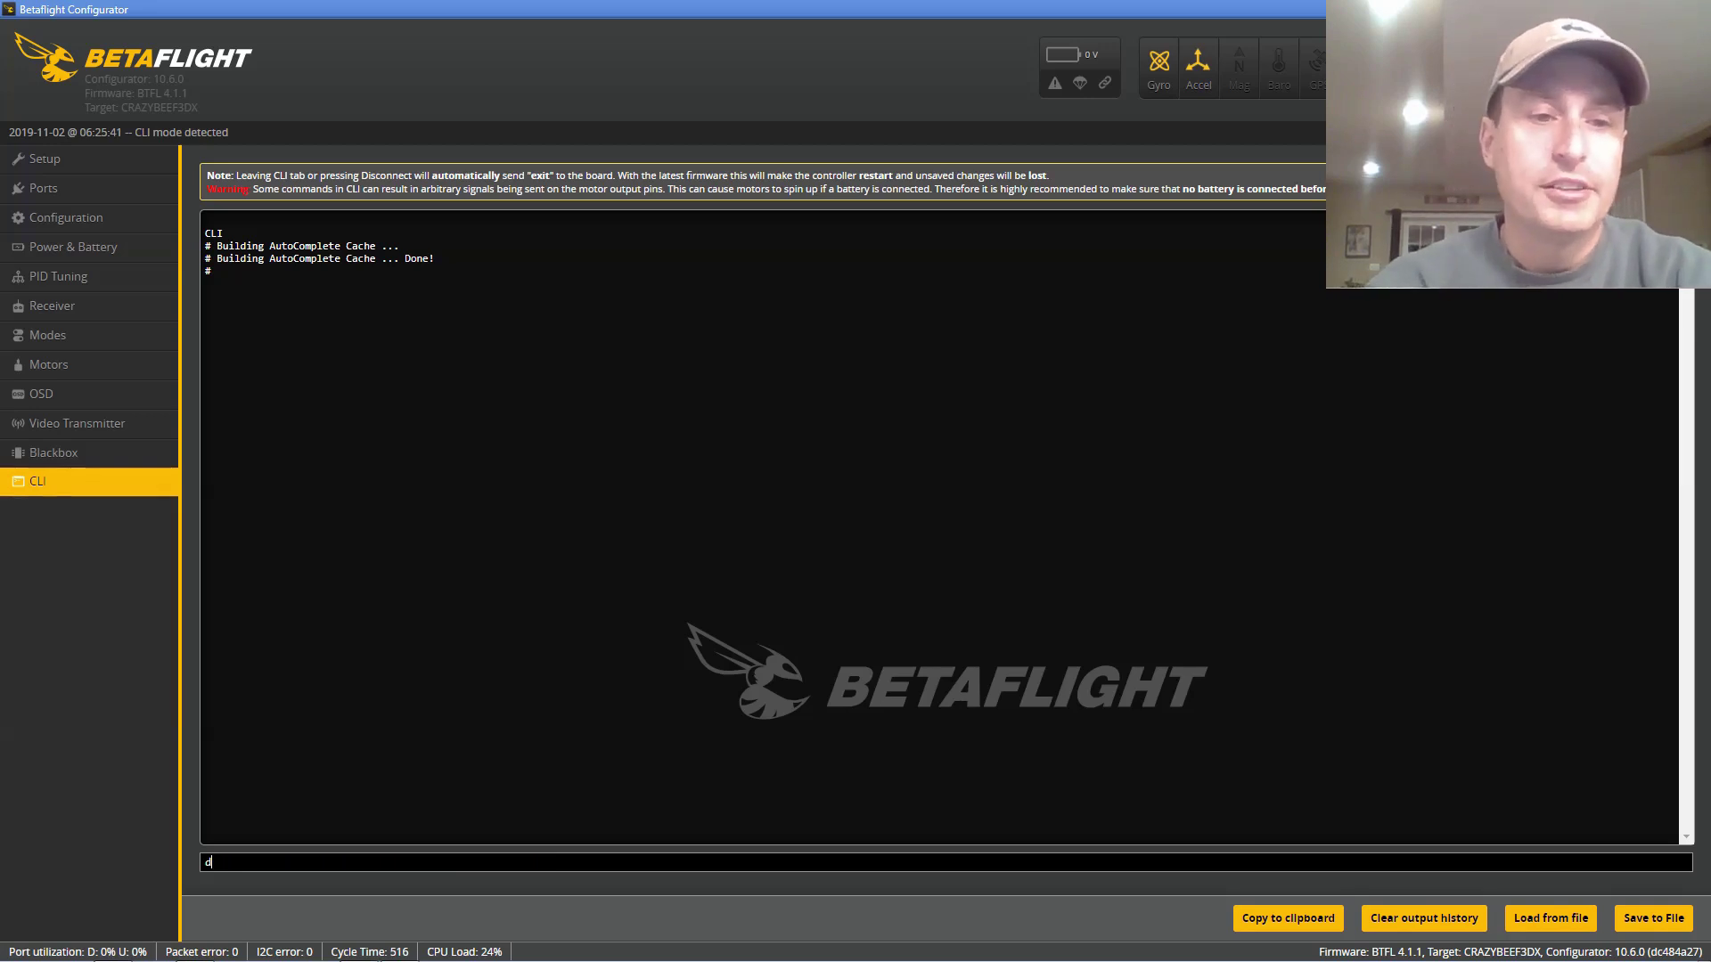
text(iff all)
key(Return)
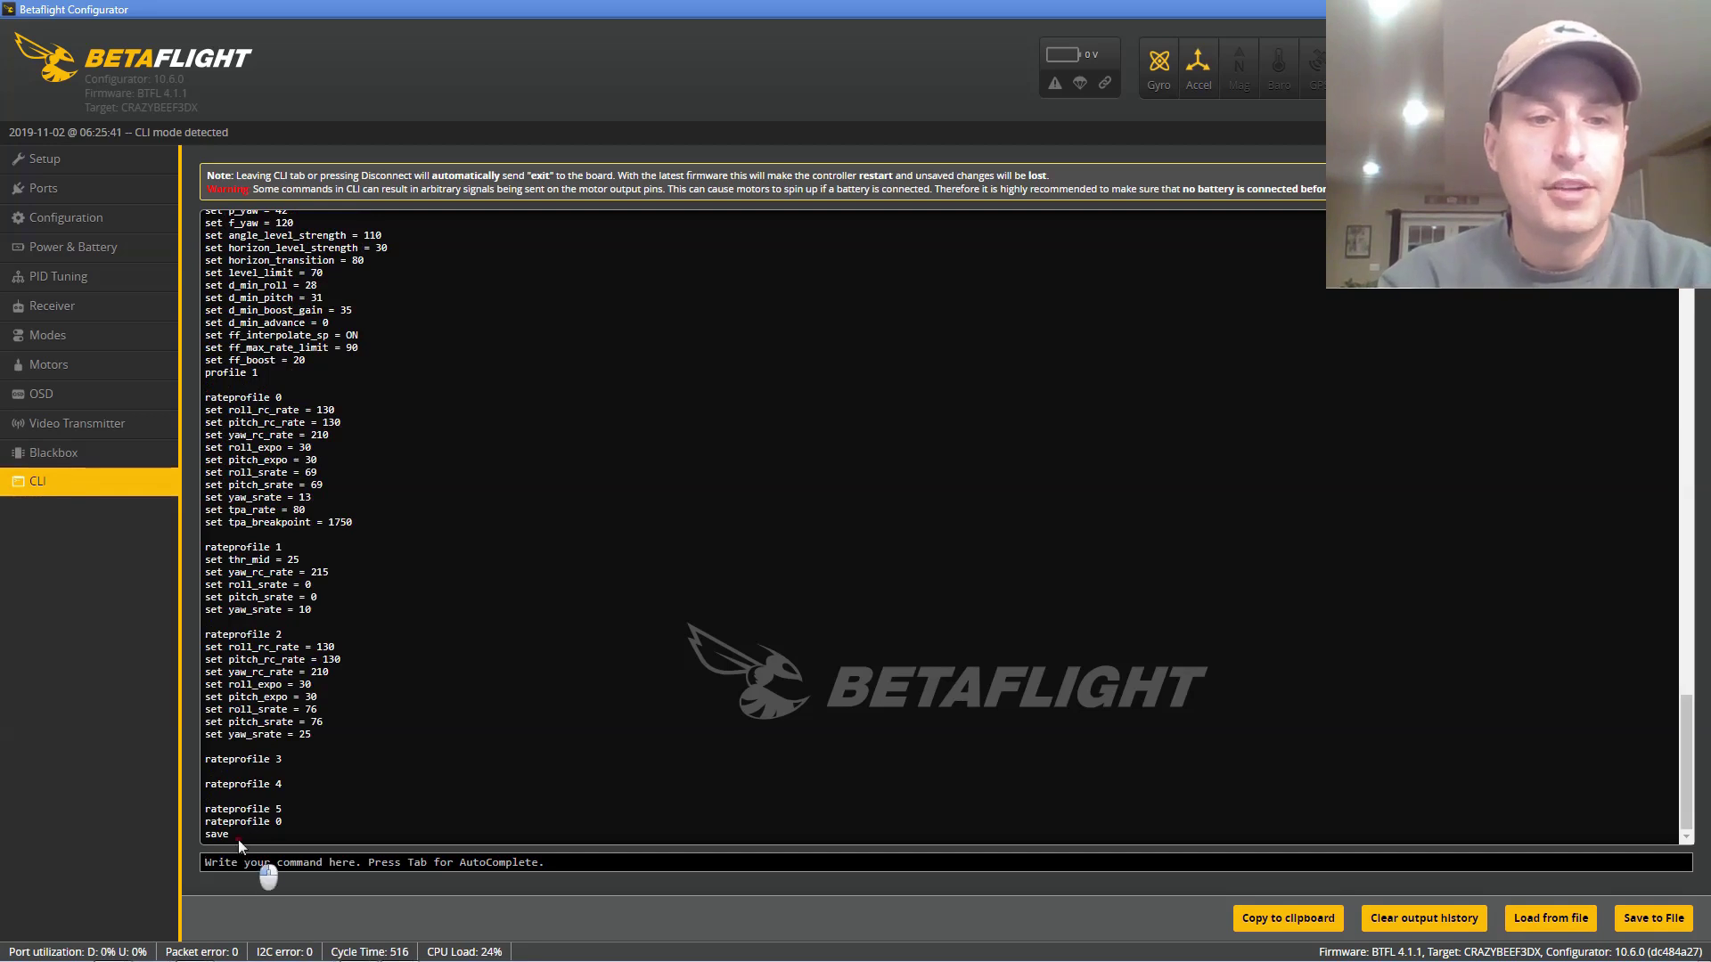
drag(238, 842, 196, 218)
click(196, 218)
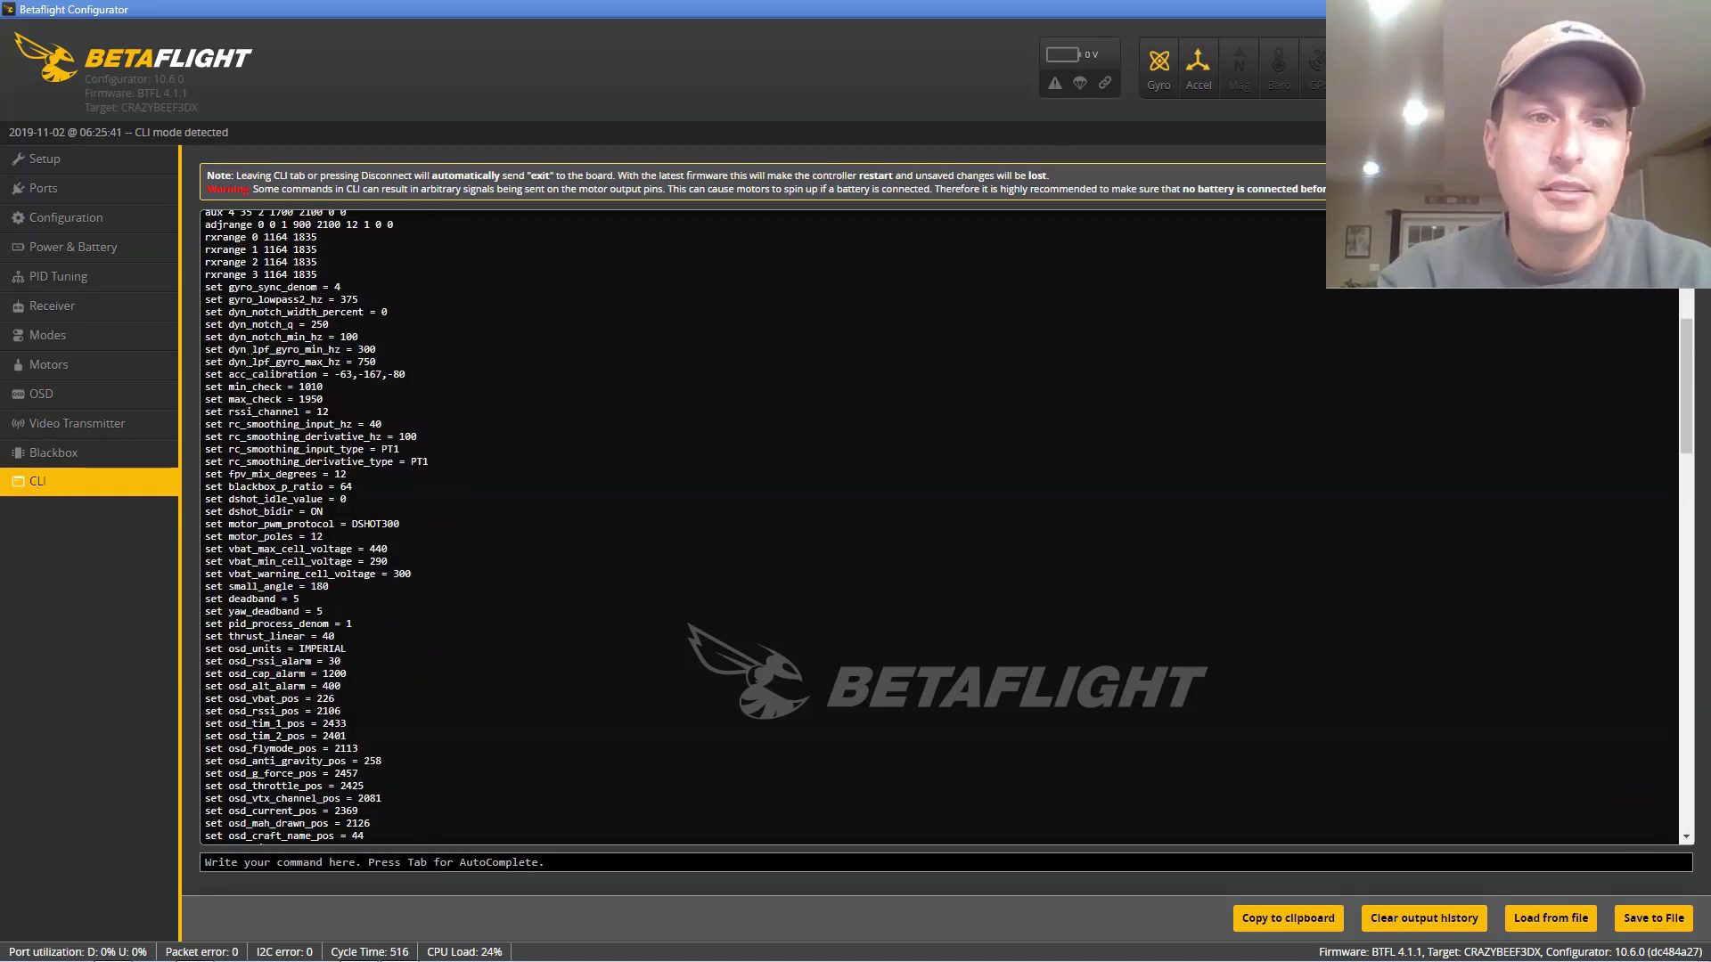
- Review the dumped settings, covering the OSD positions, cpu_overclock and the PID and rate profiles
scroll(936, 526, down, 1)
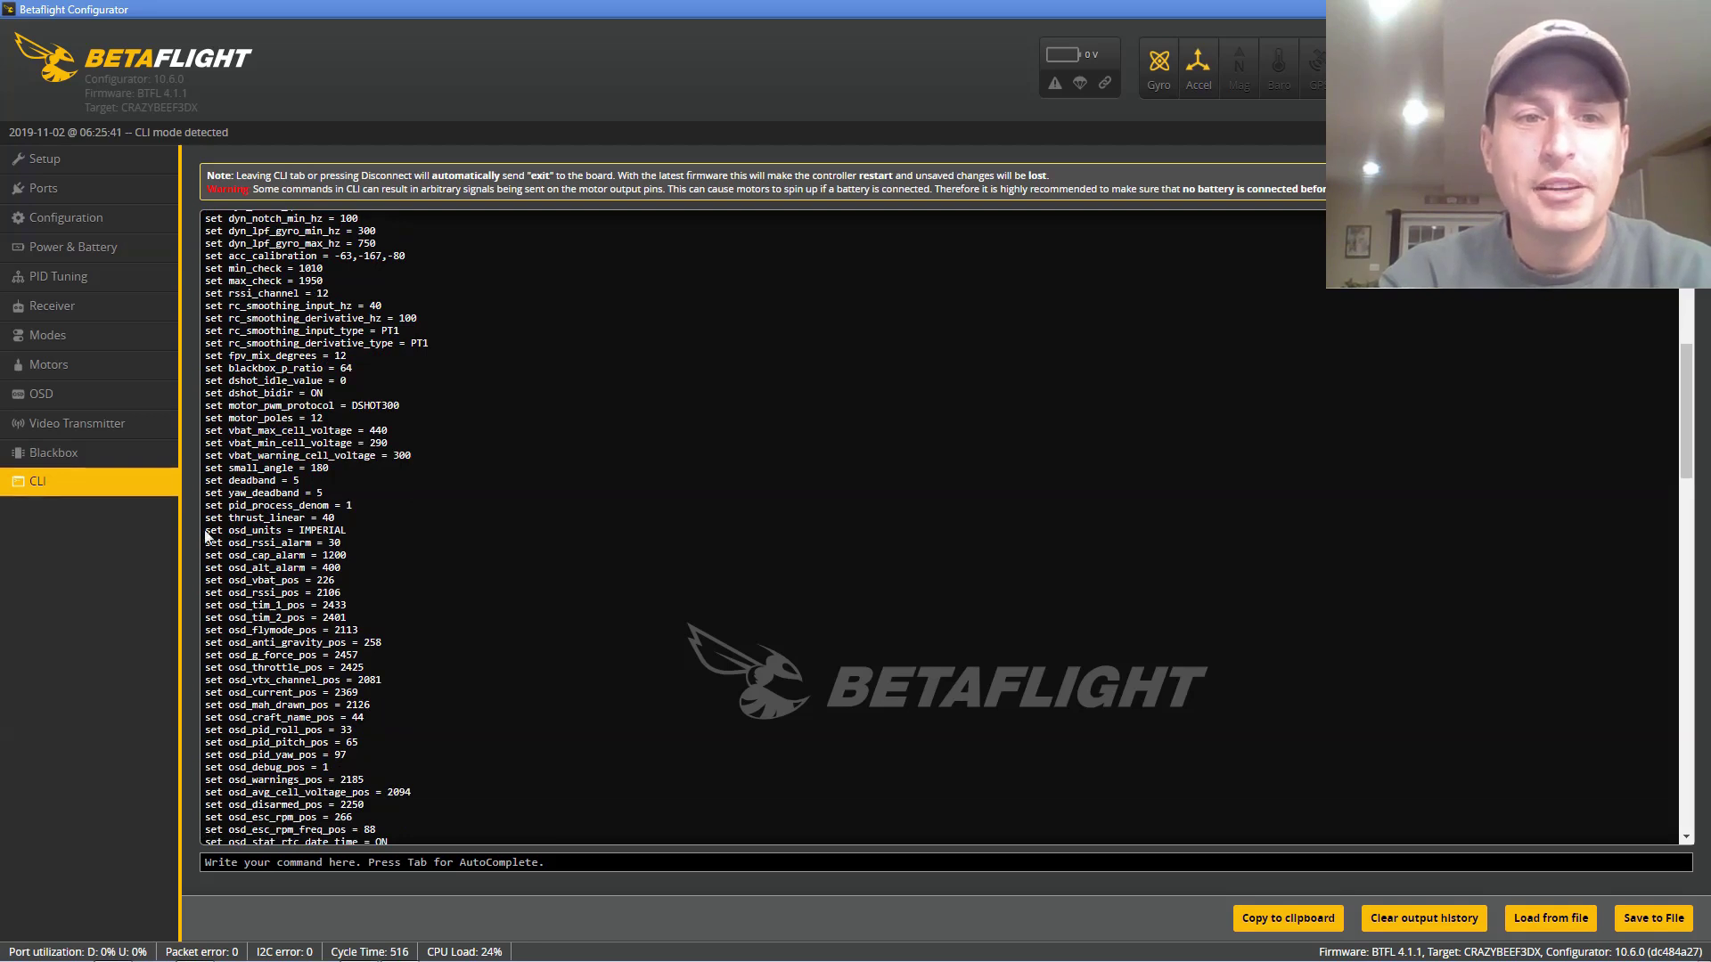
drag(206, 533, 378, 615)
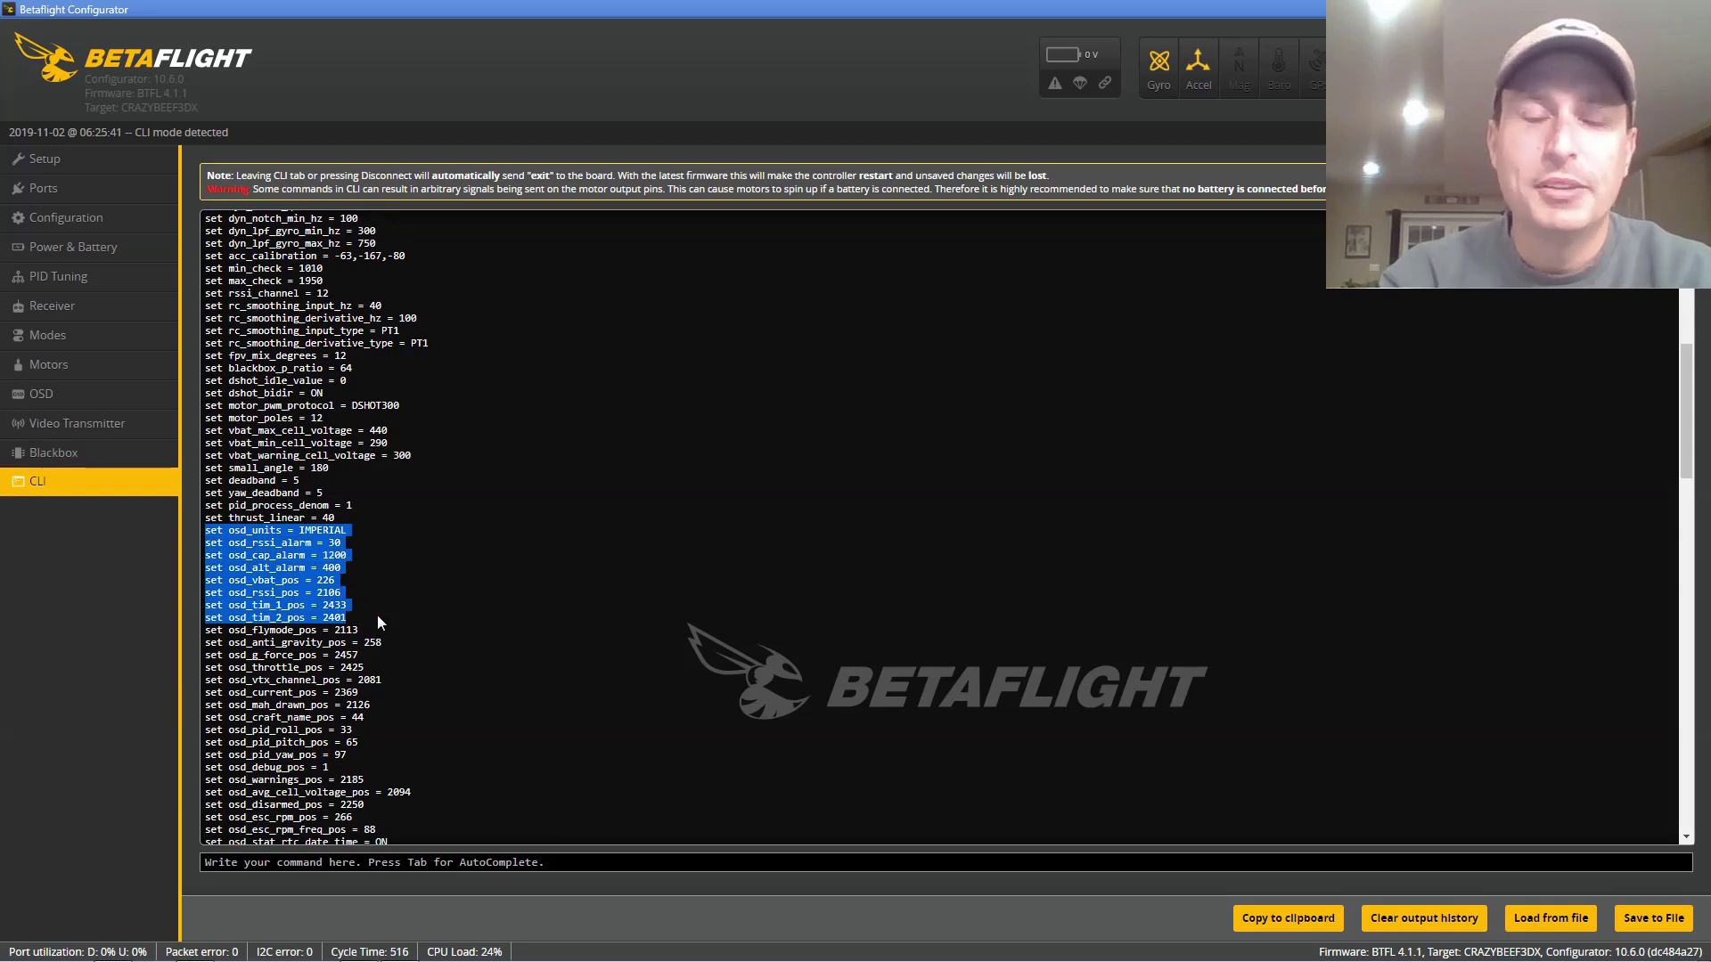
click(377, 614)
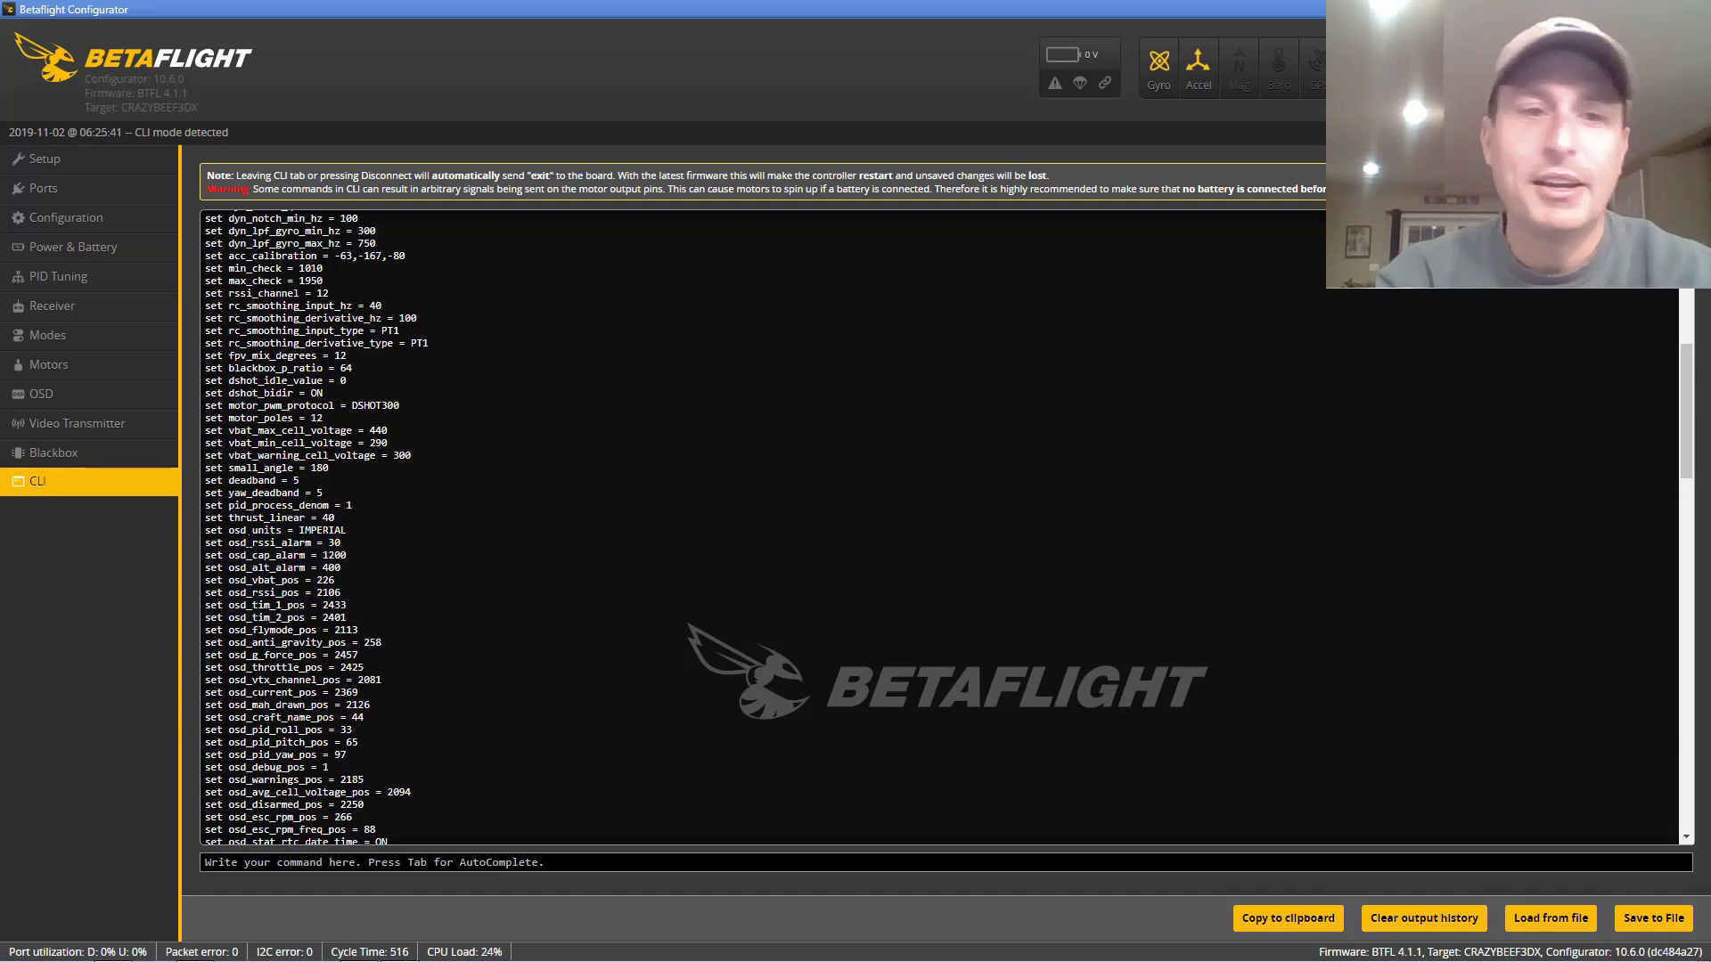
scroll(944, 526, down, 5)
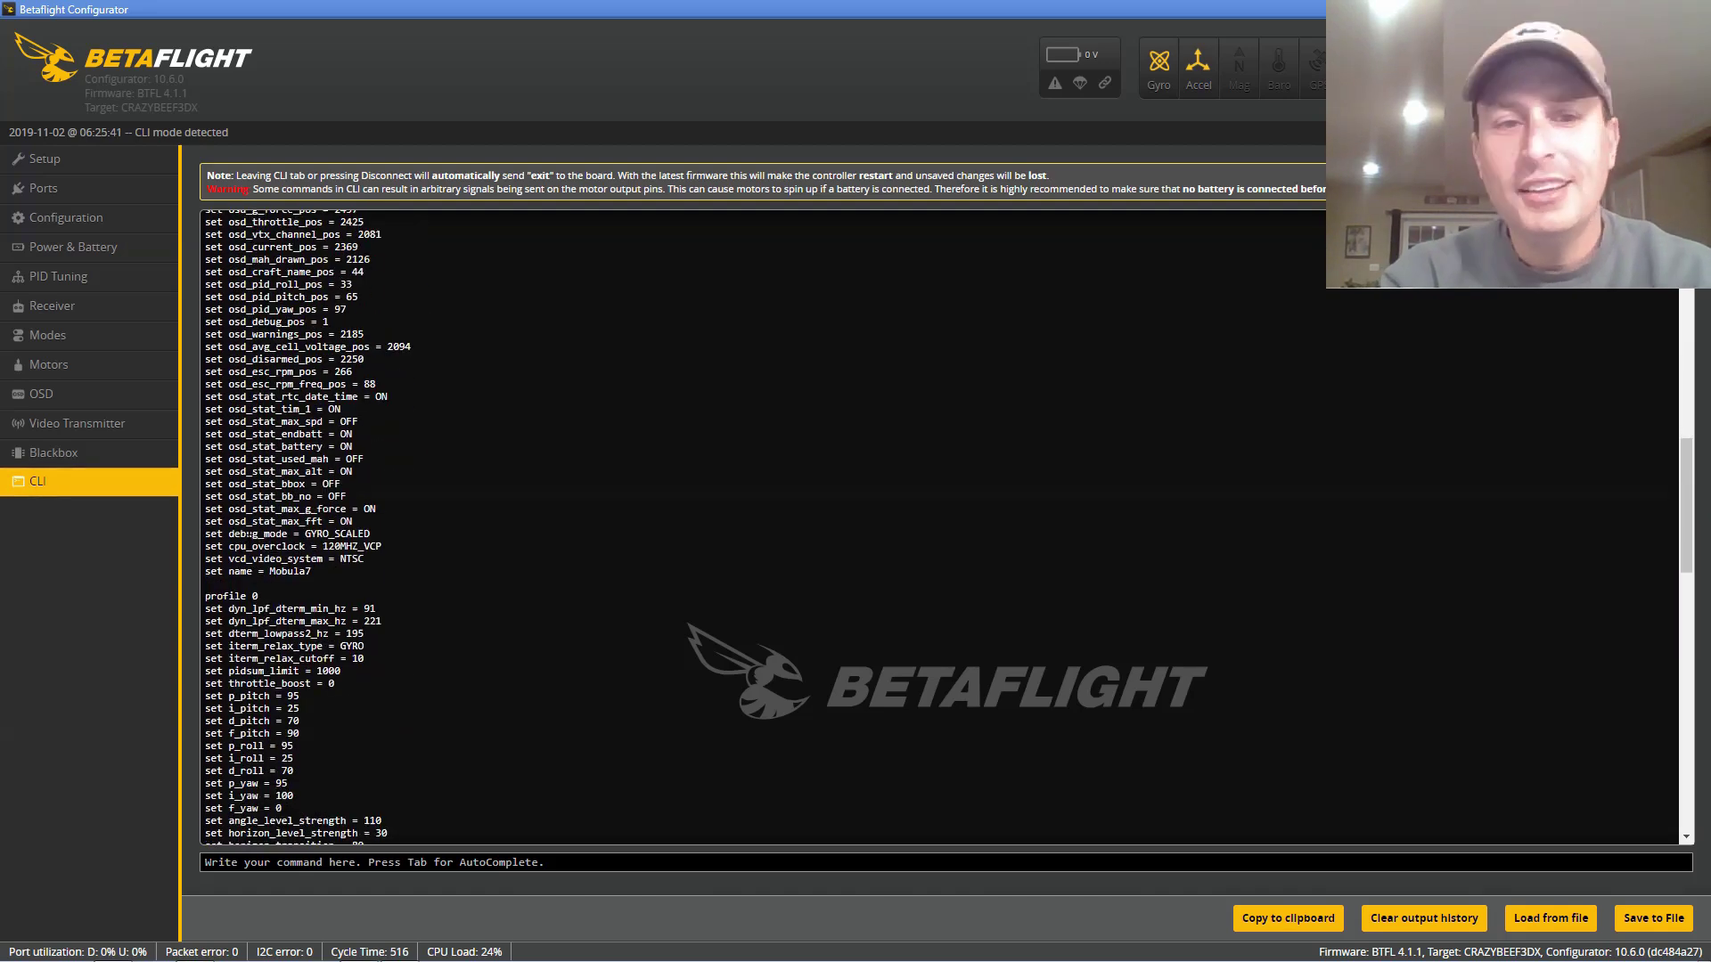
scroll(237, 534, down, 2)
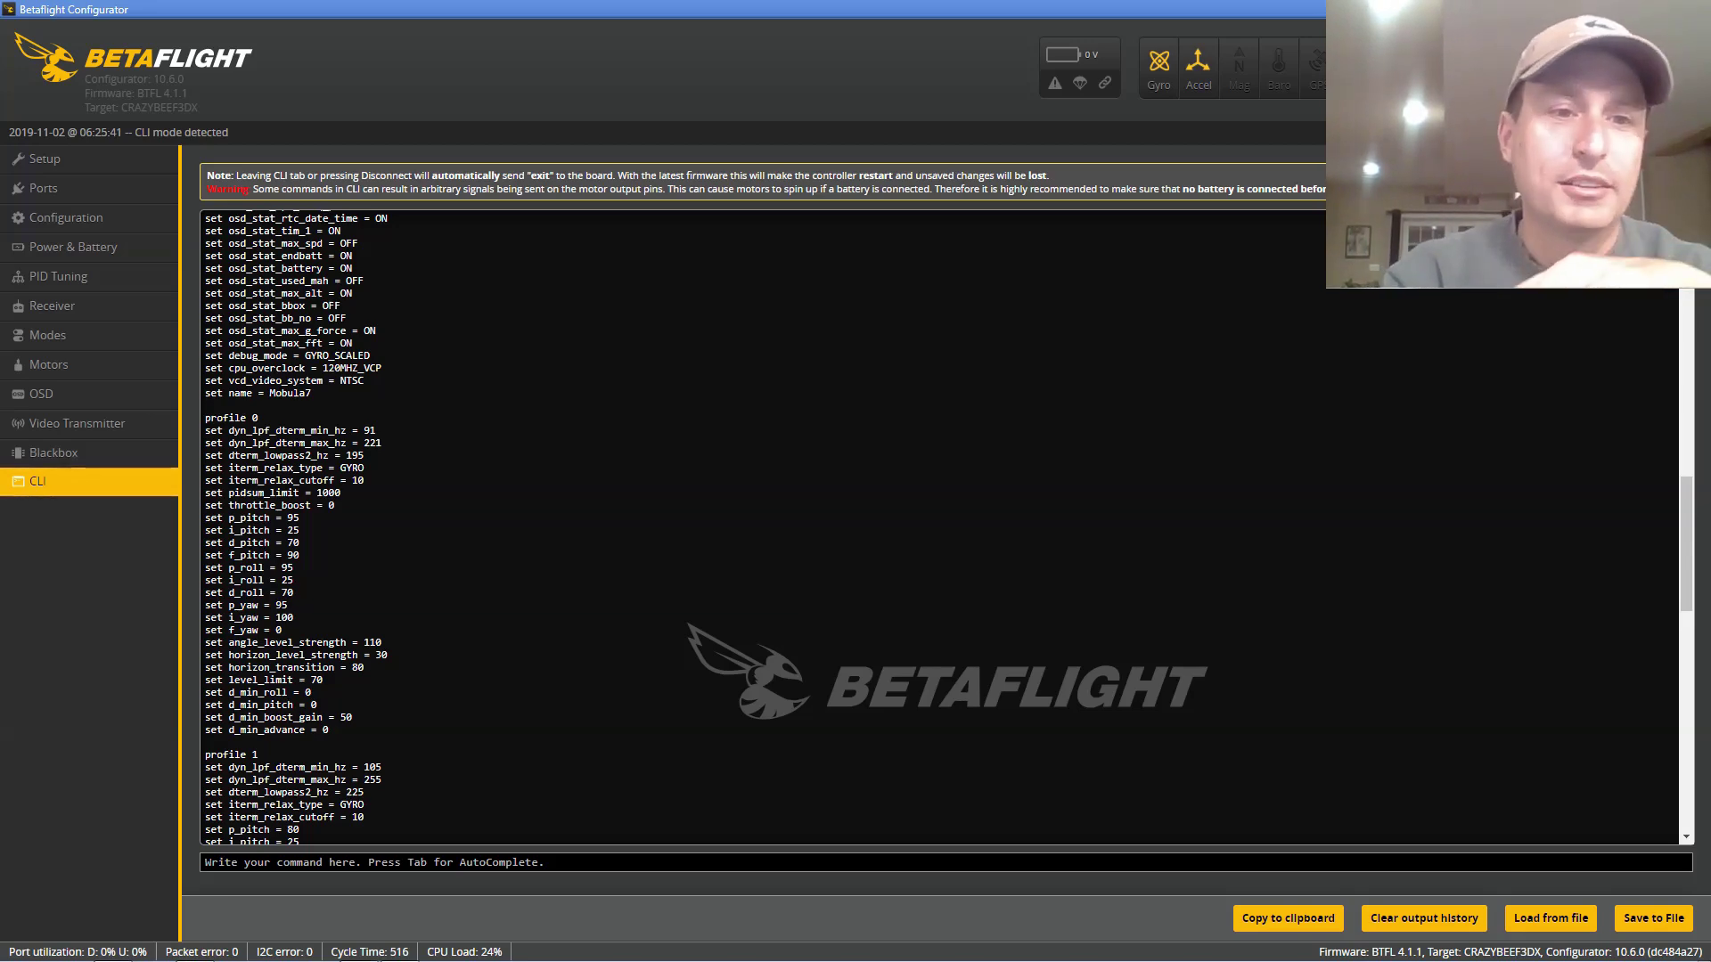
scroll(944, 526, down, 8)
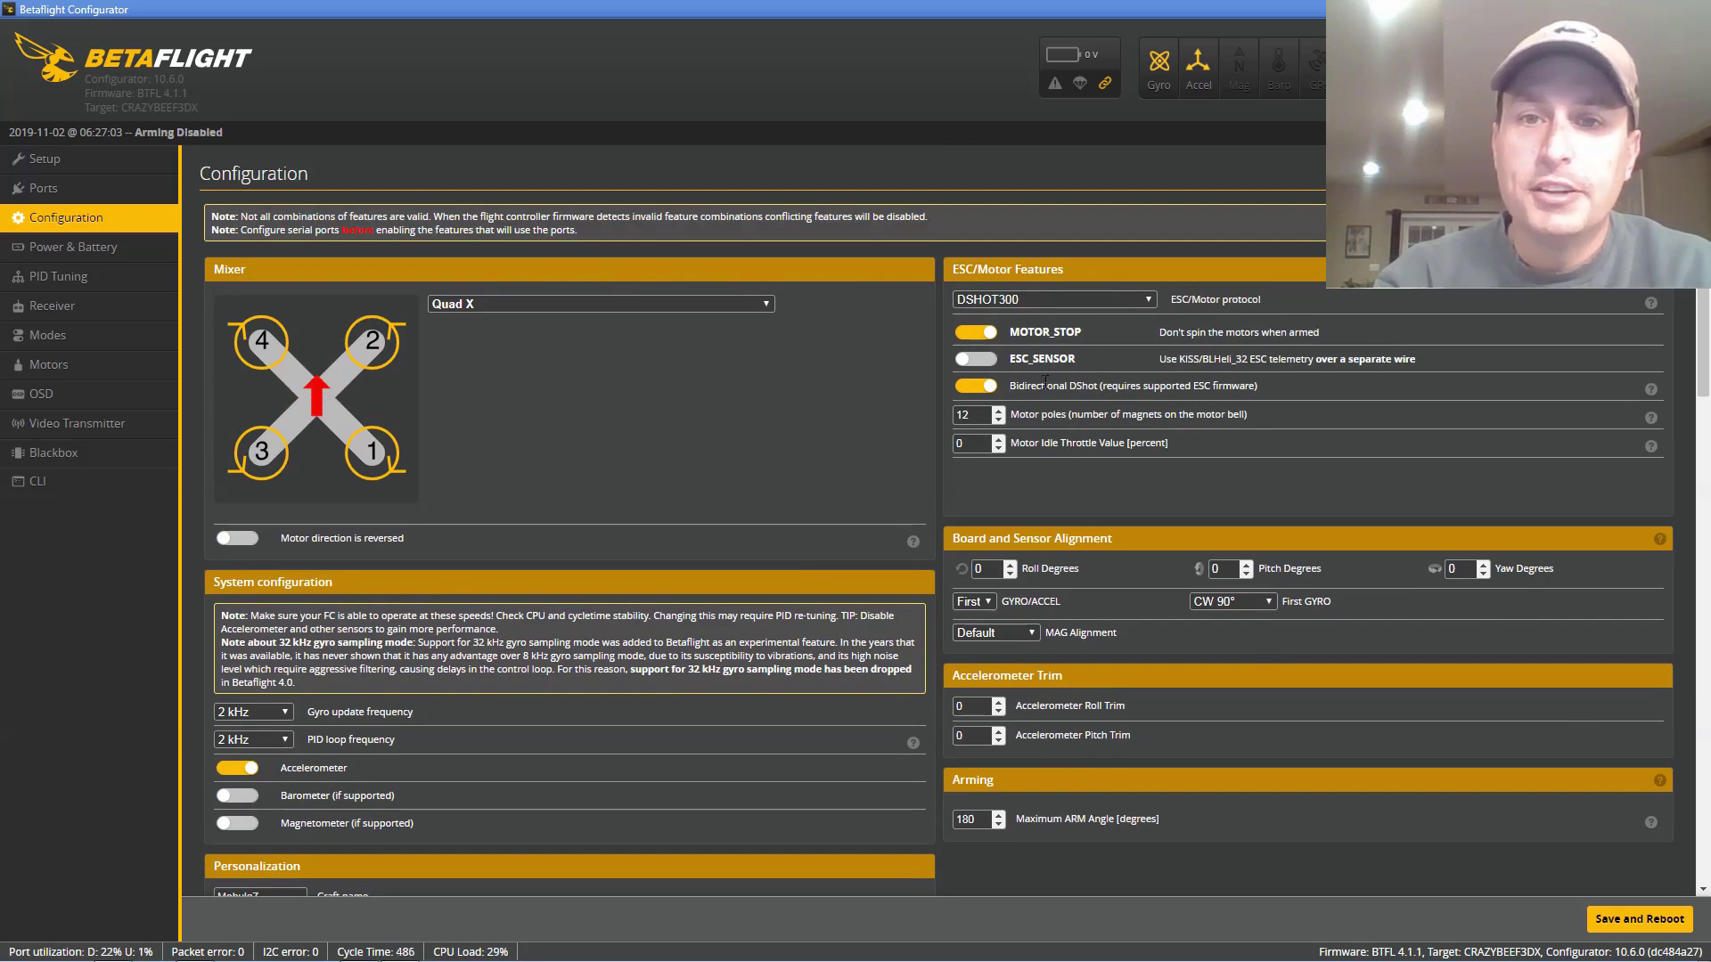
- Check the gyro update and PID loop frequencies and the motor poles value in the board configuration
scroll(806, 385, down, 3)
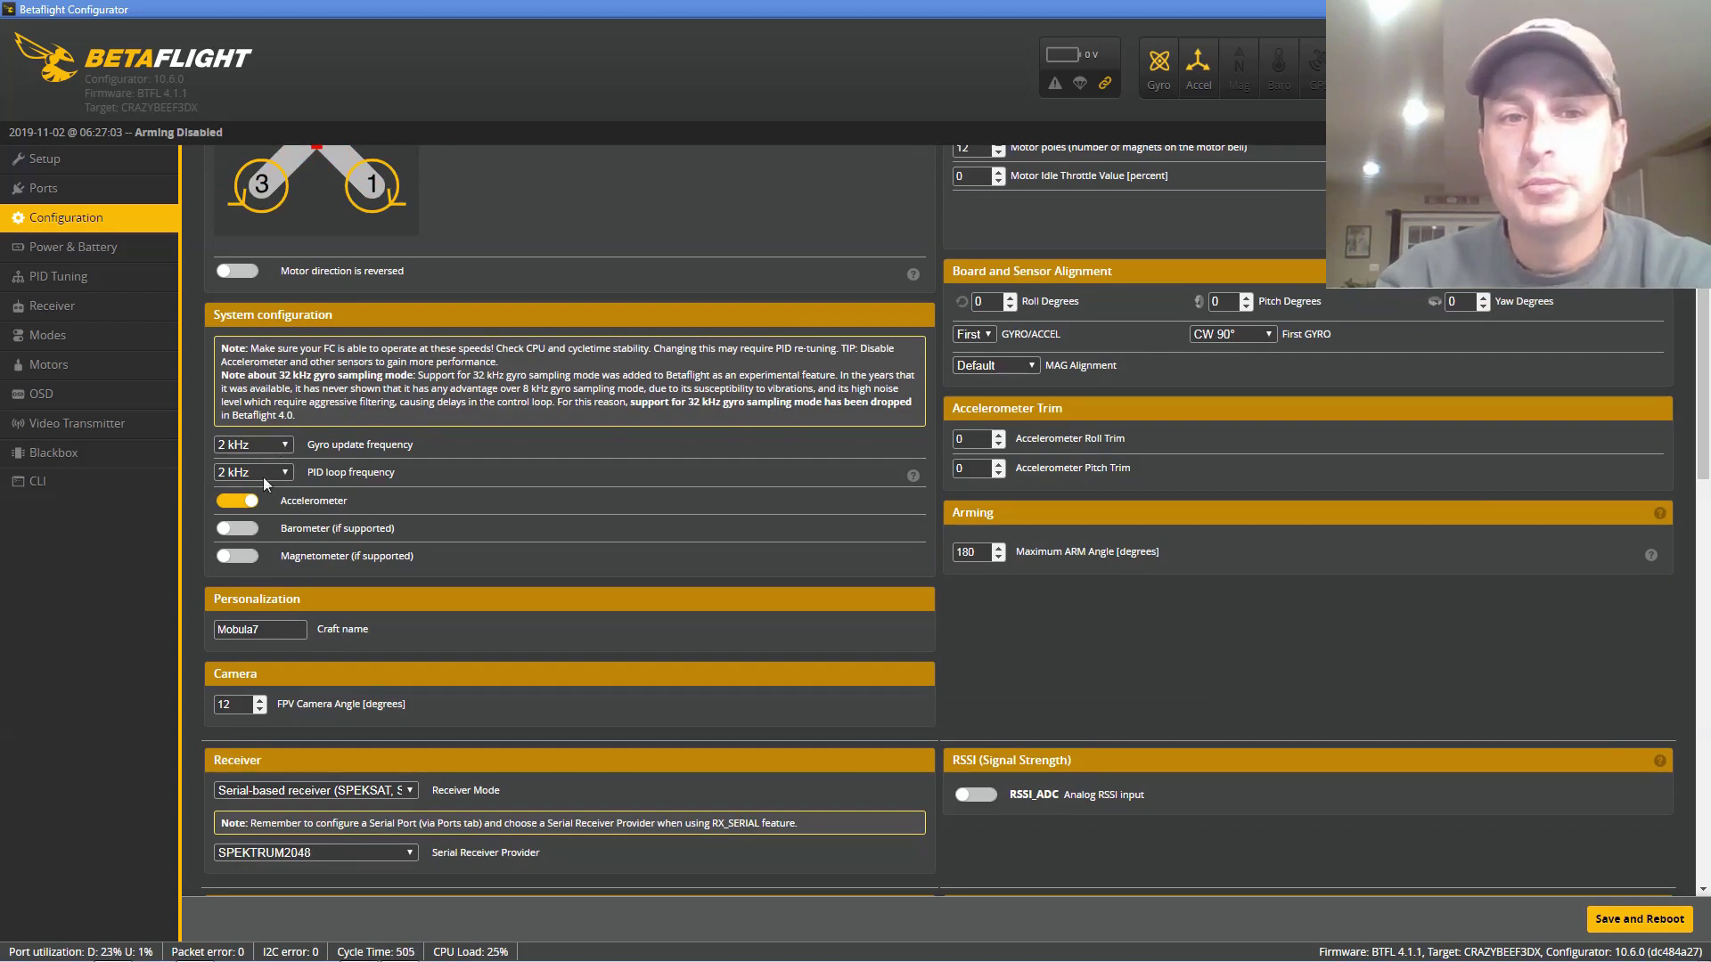
scroll(264, 478, up, 3)
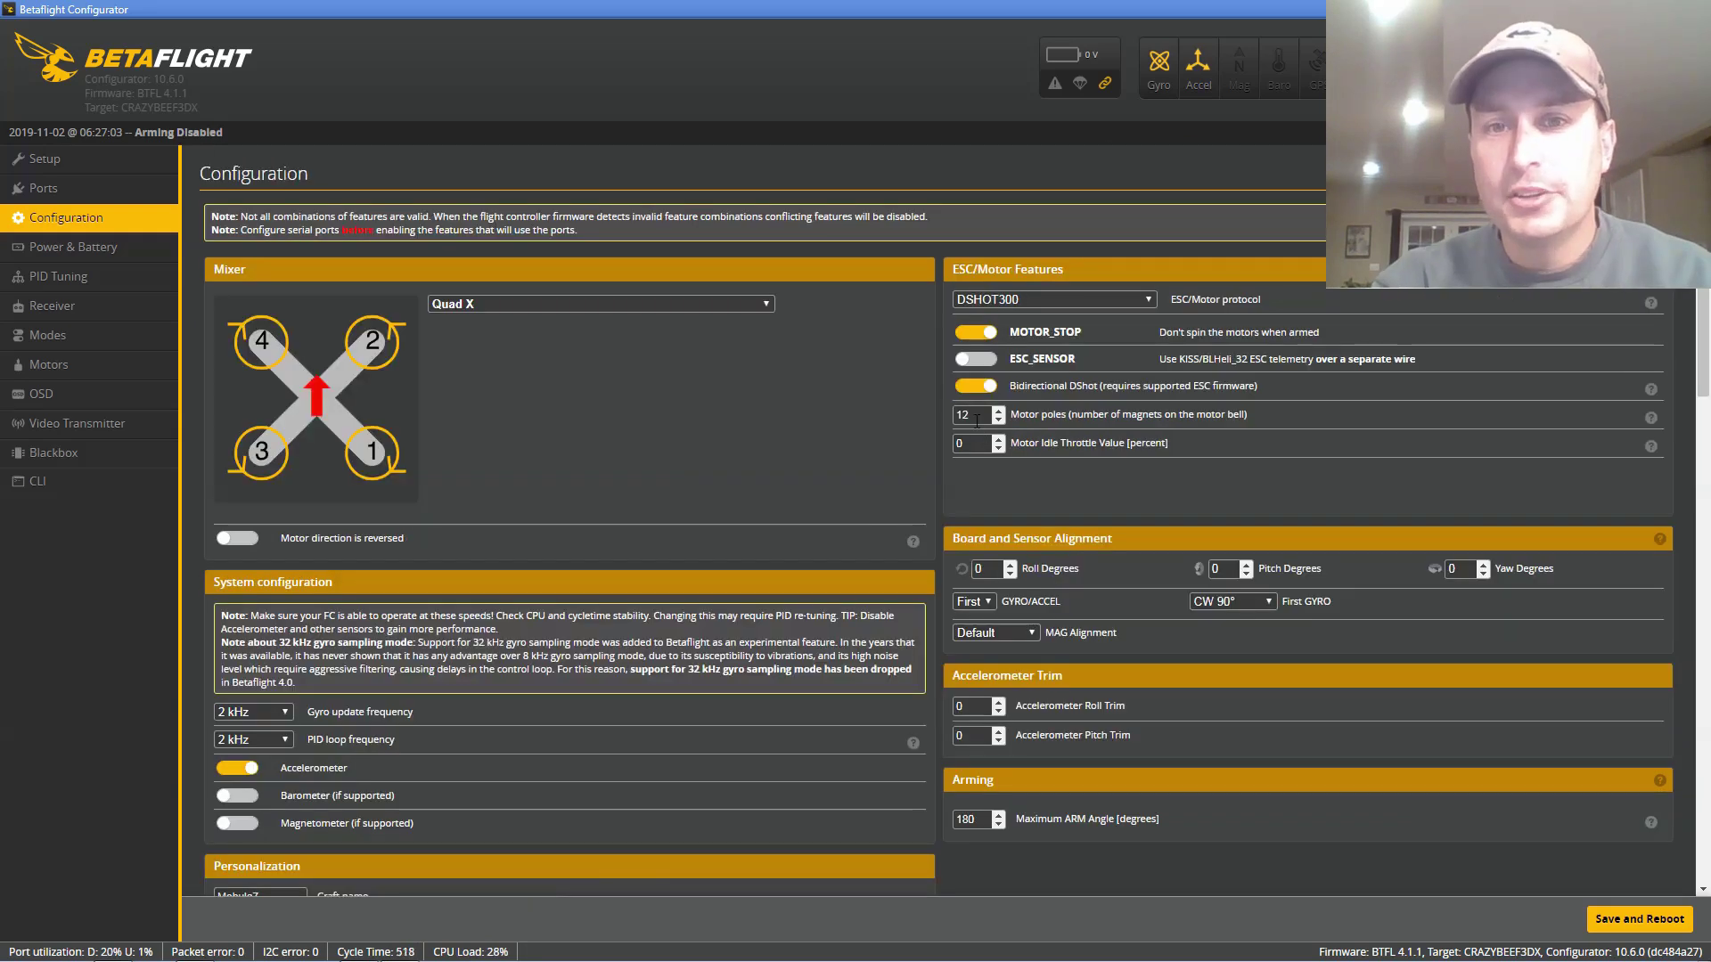
drag(970, 415, 949, 419)
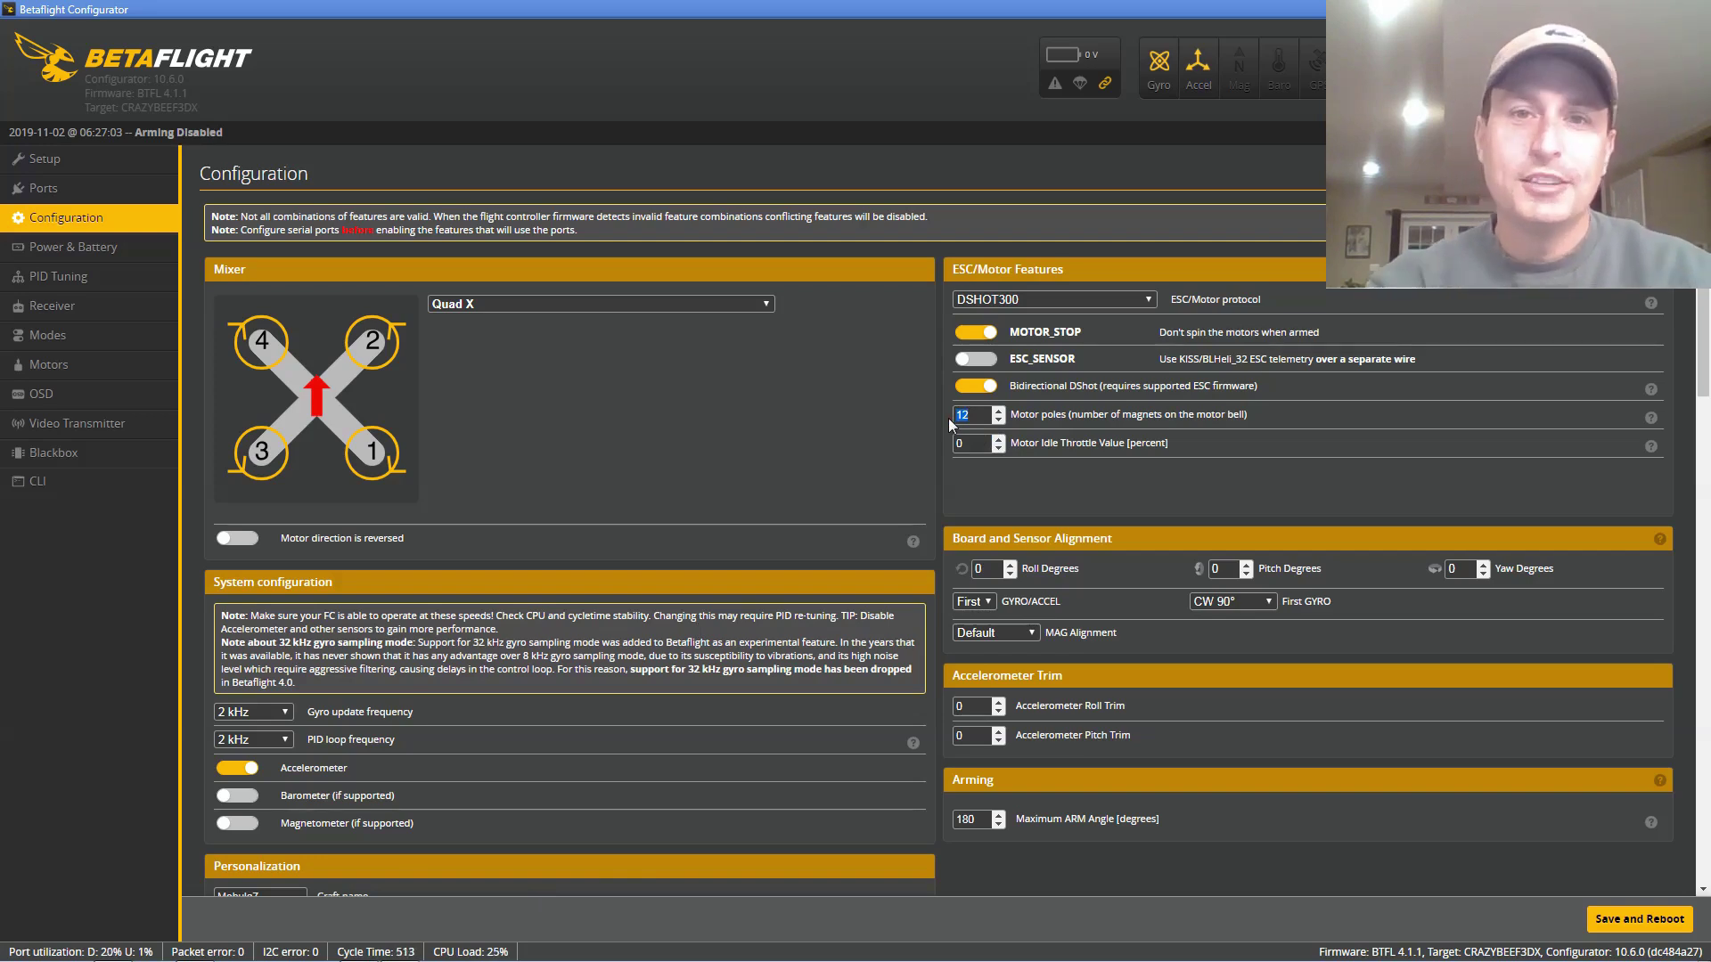
click(296, 360)
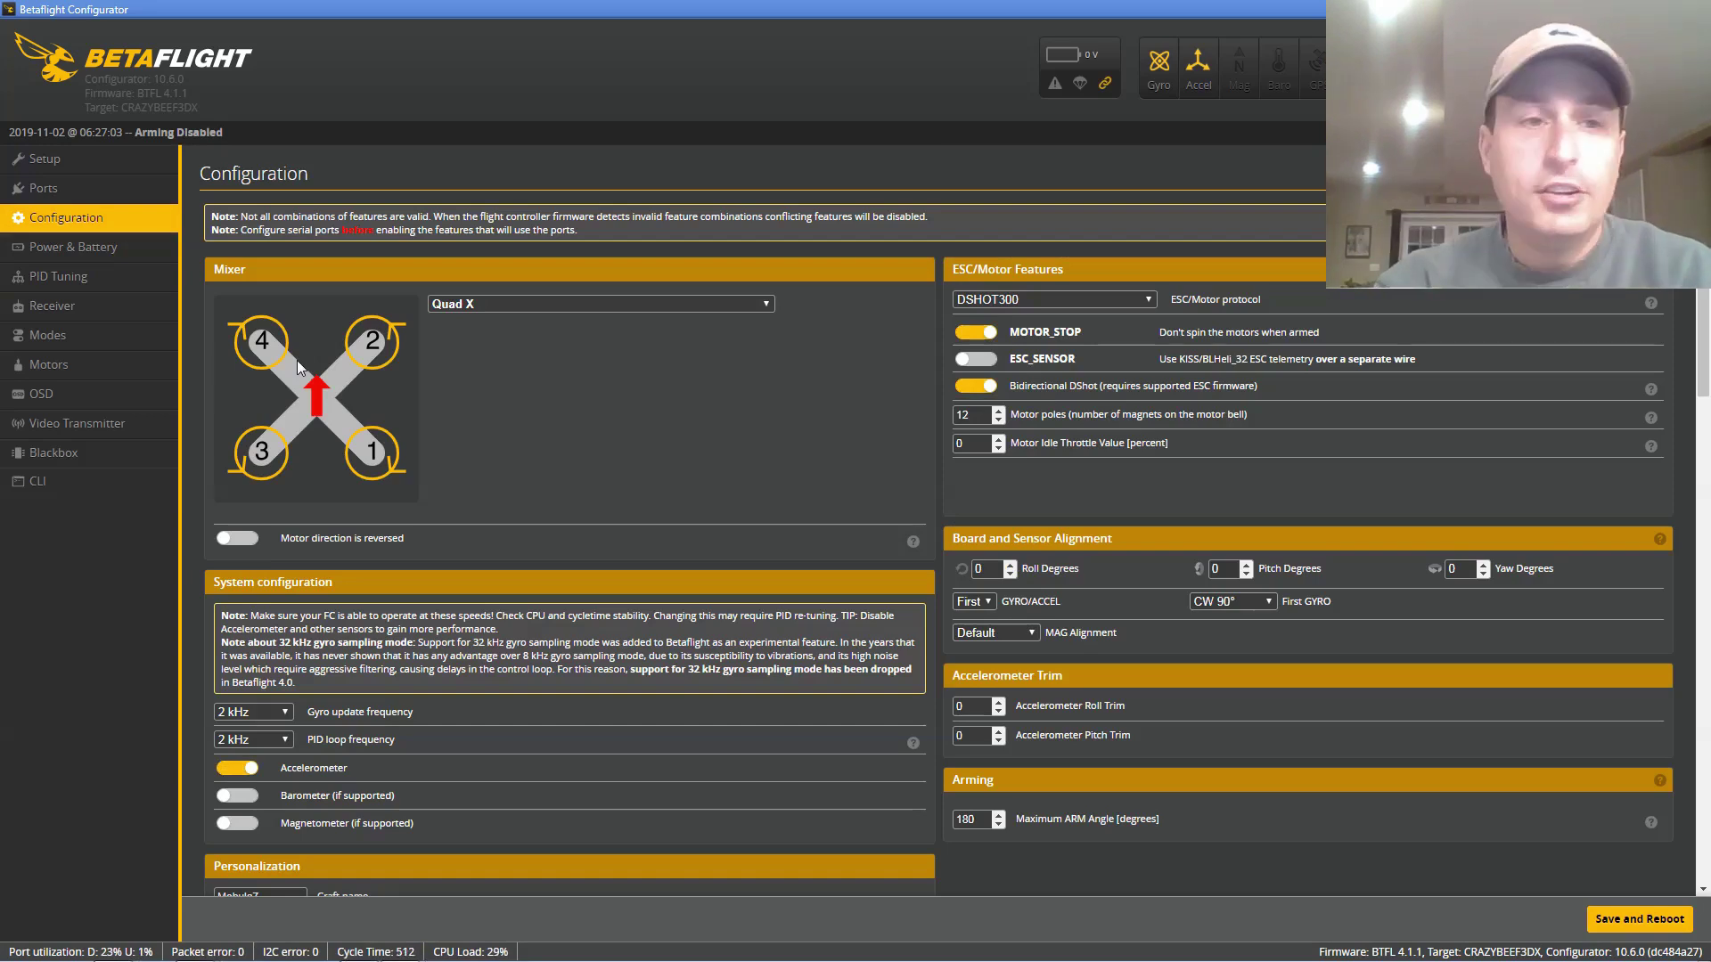
- Open the filter settings of the PID tuning and look through them
click(98, 294)
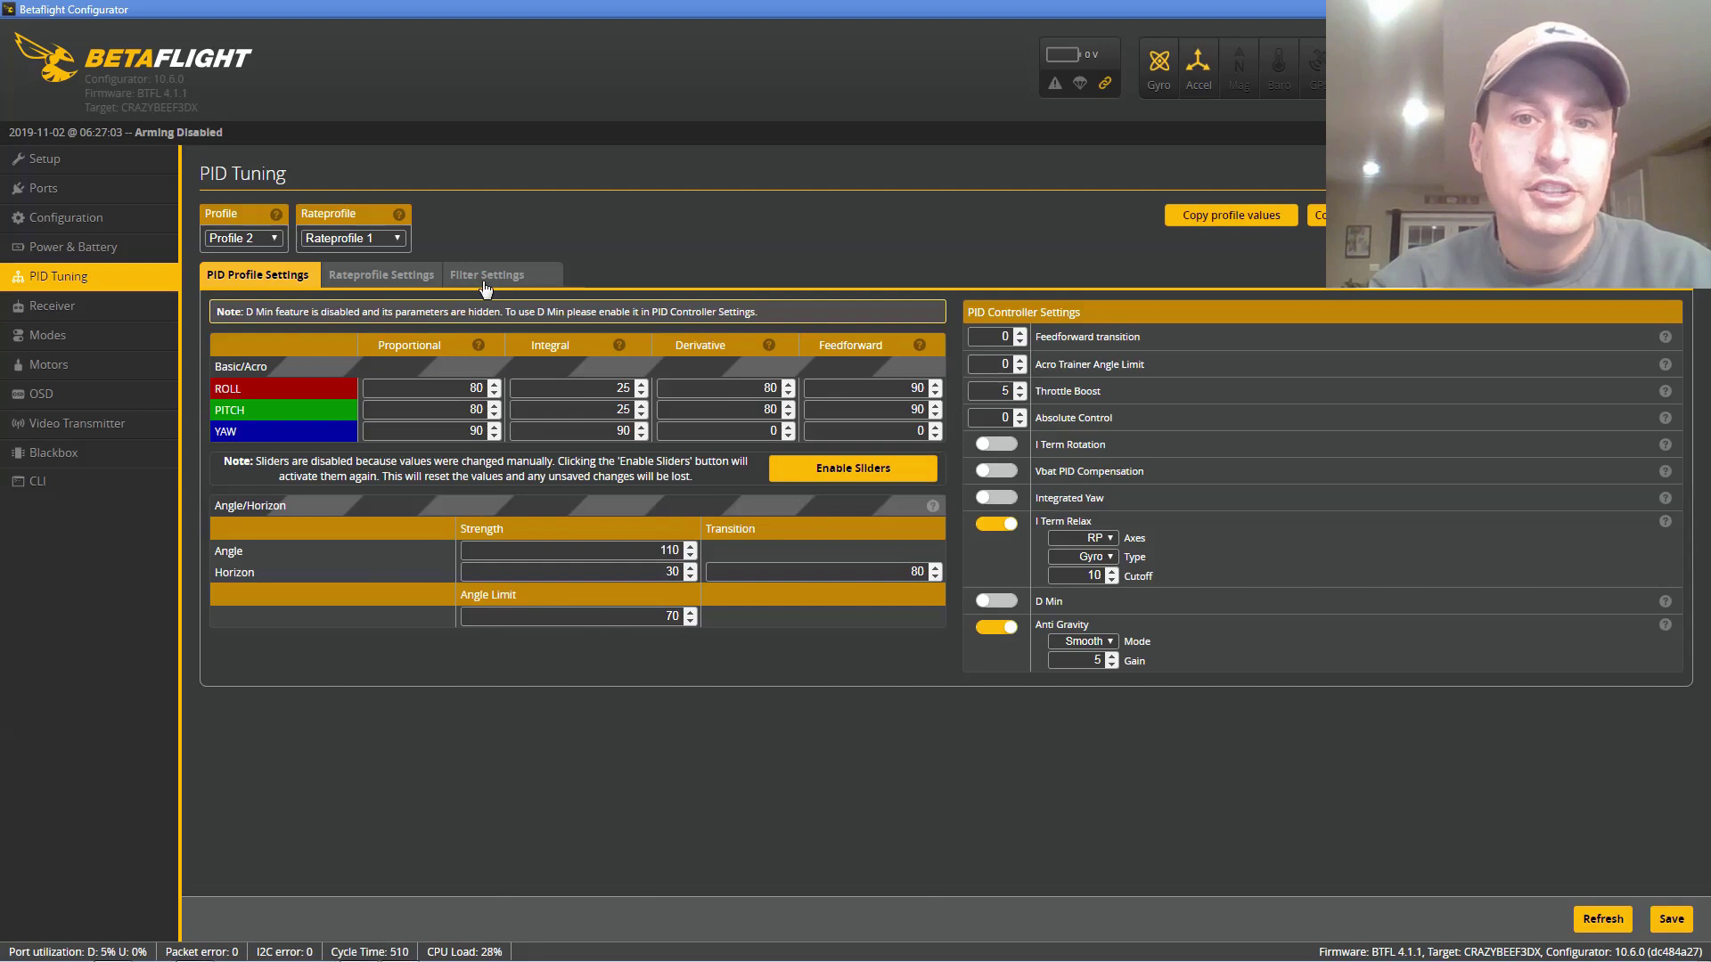
click(485, 278)
scroll(486, 287, down, 2)
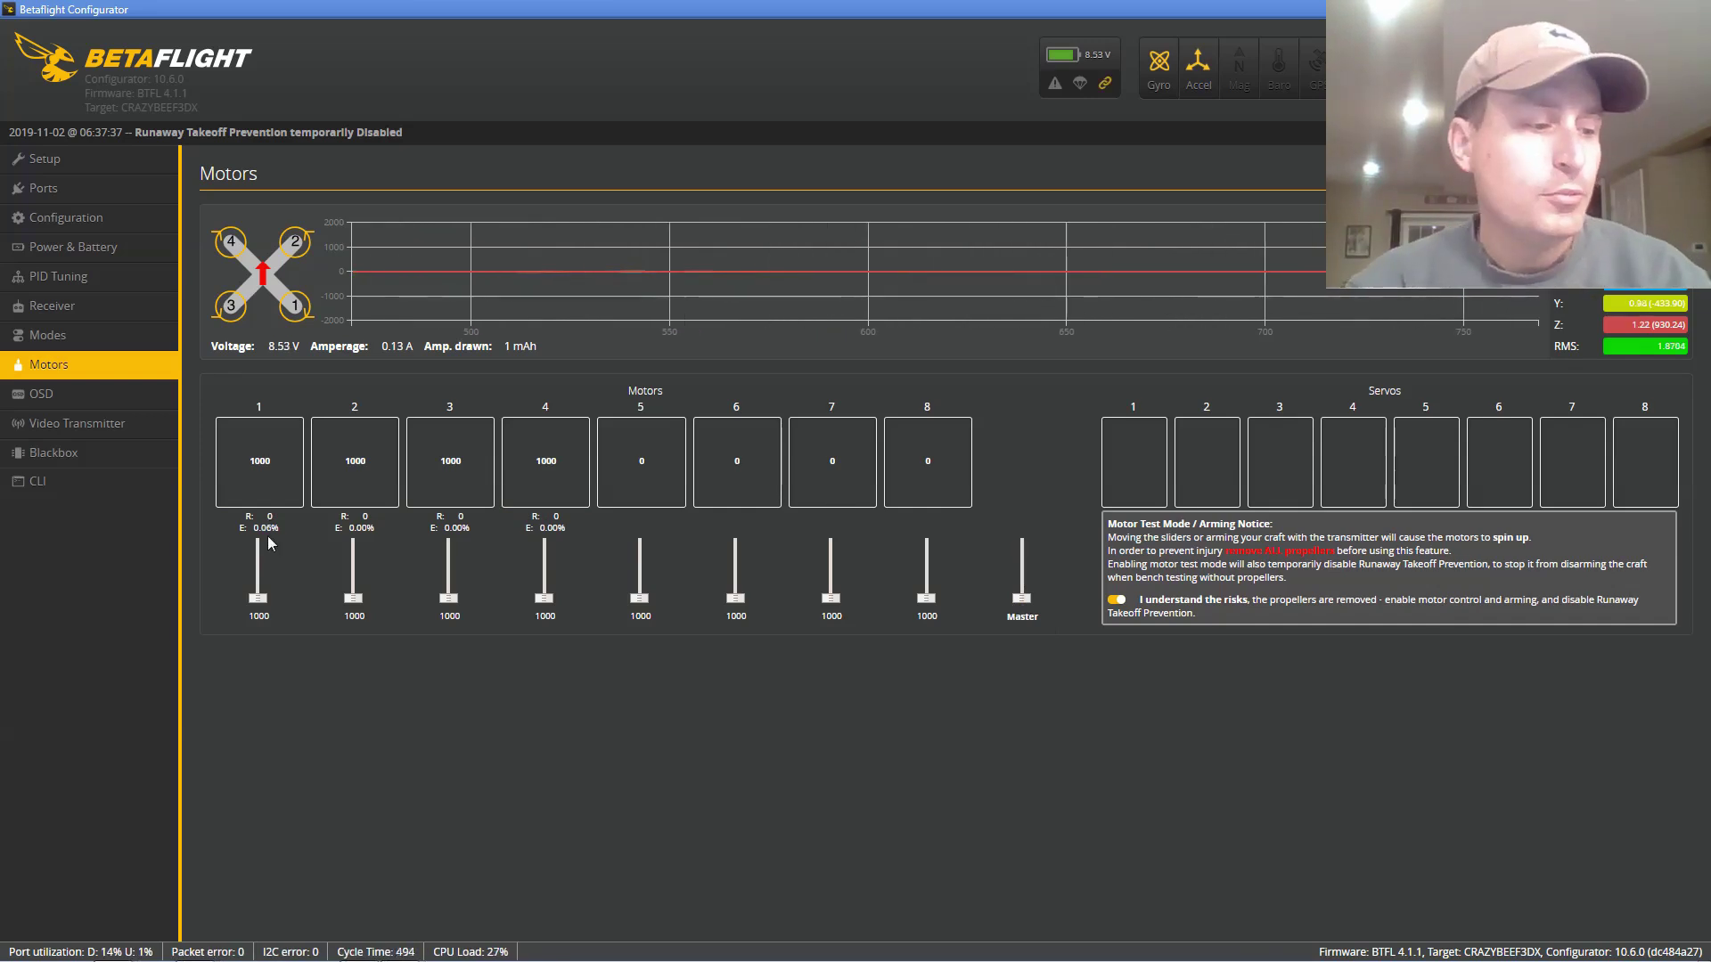
- Test the RPM telemetry by spinning all motors together at about 1040 and 1056, and bring them back to a stop
mouse_move(263, 525)
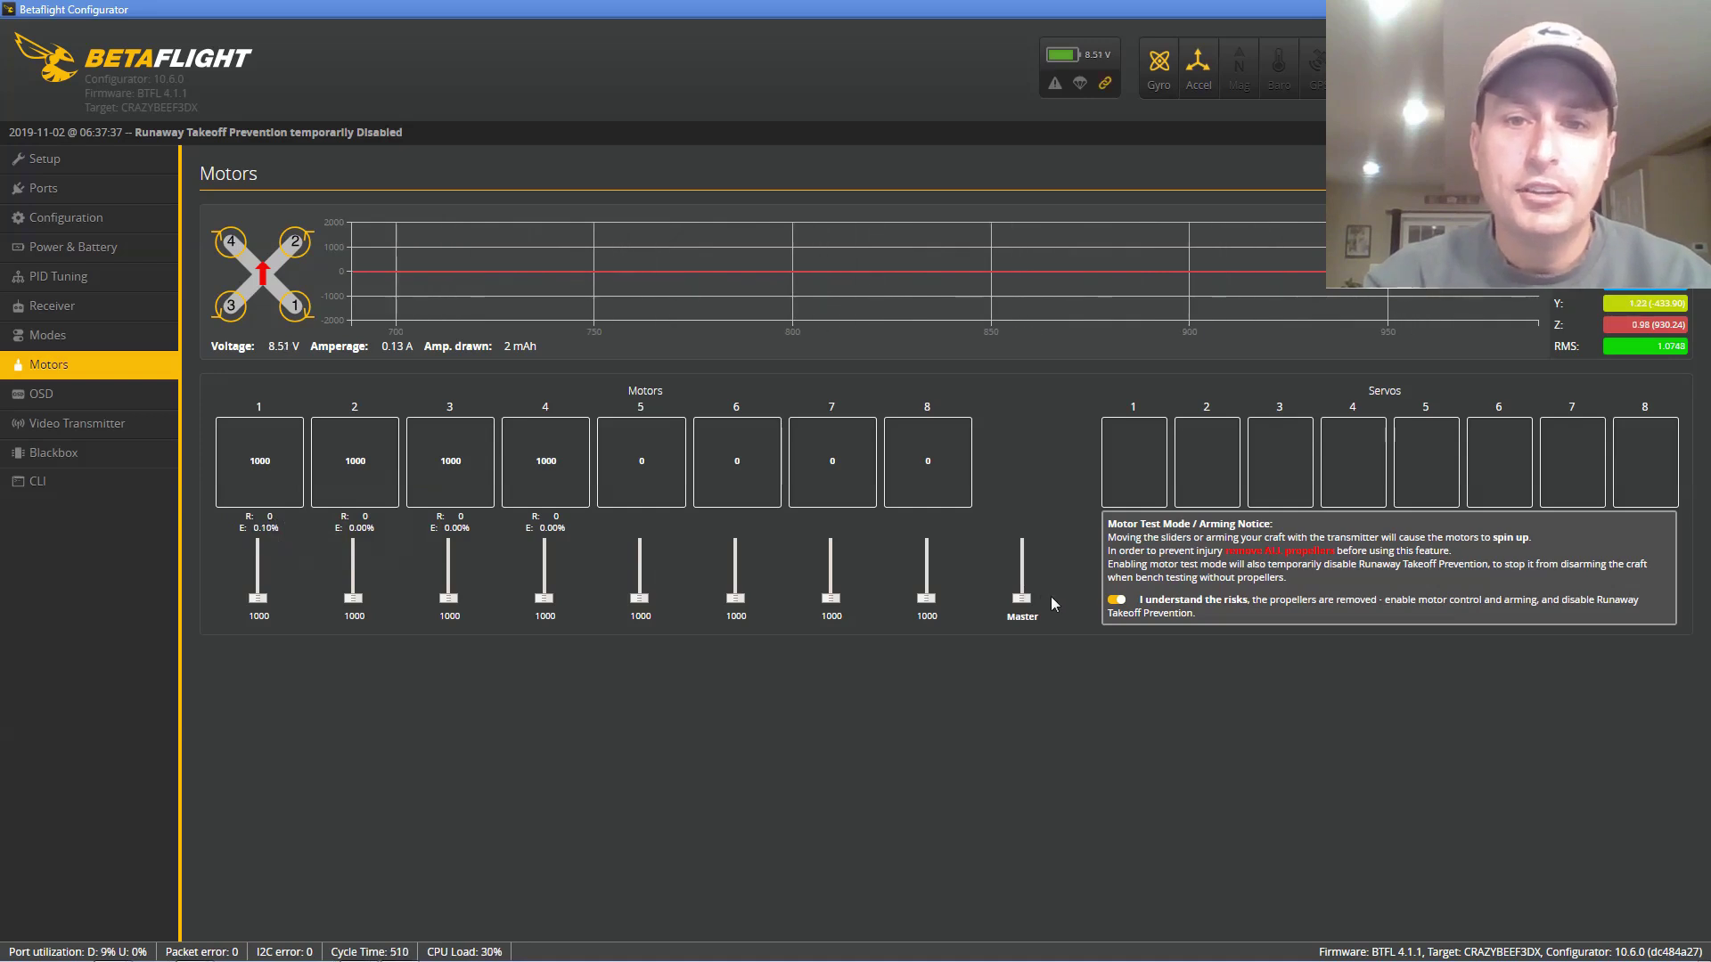
drag(1025, 603, 1026, 601)
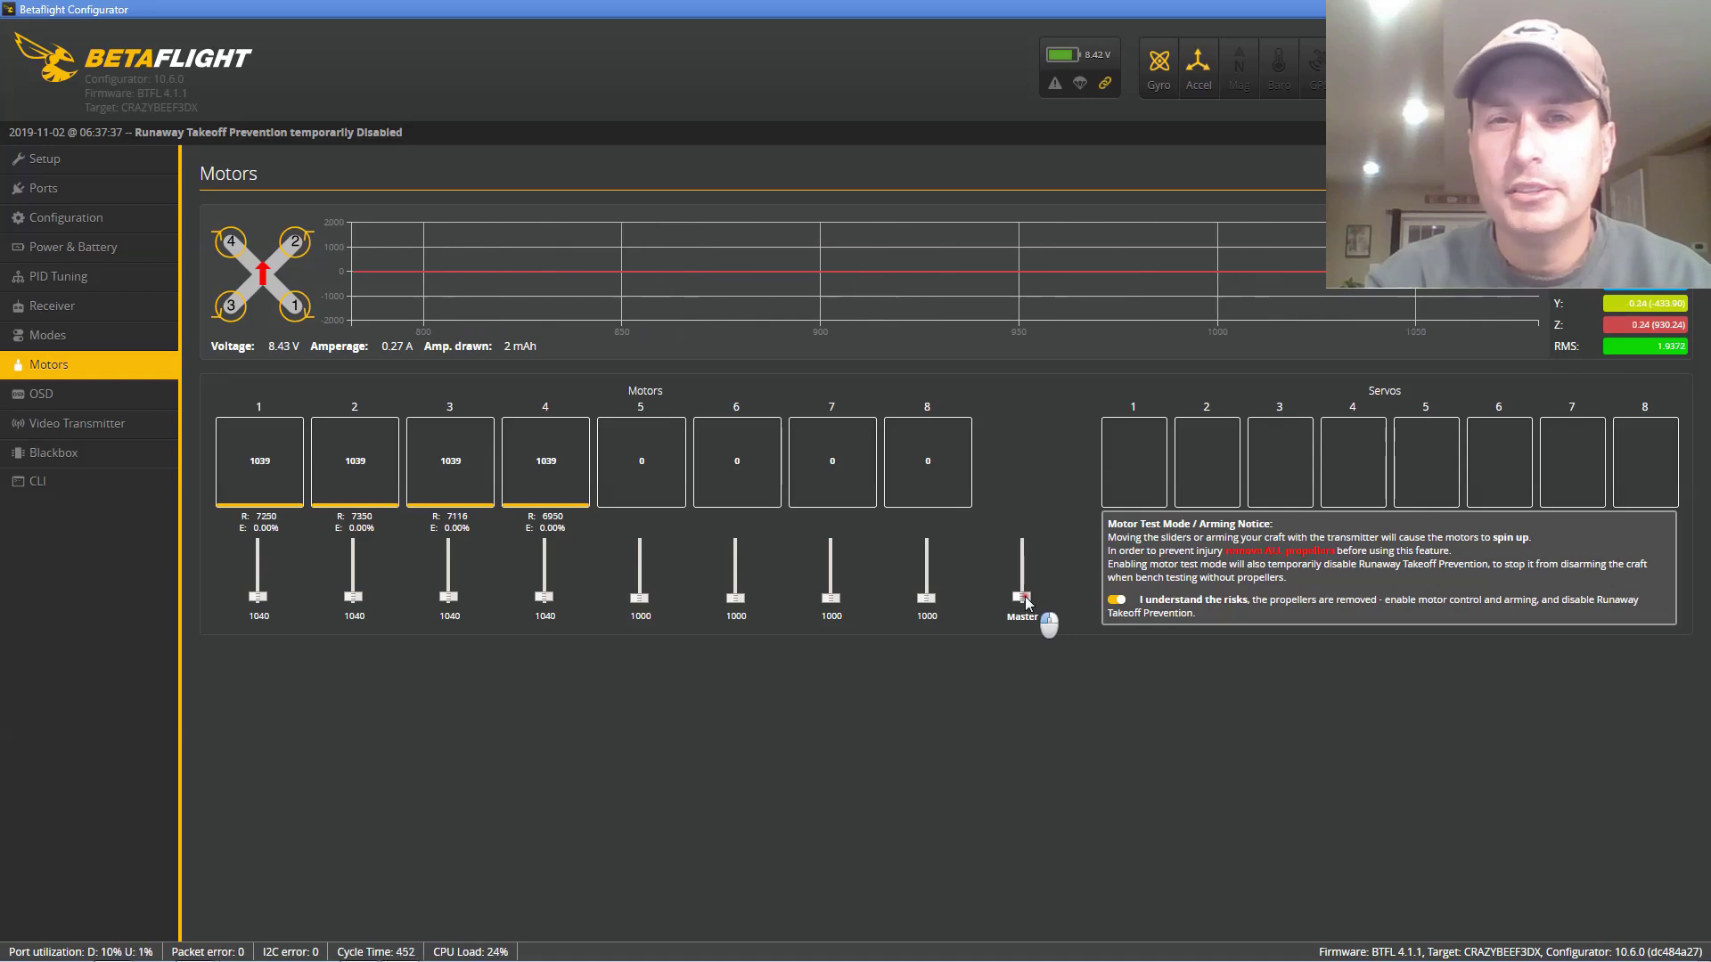
drag(1026, 603, 1026, 602)
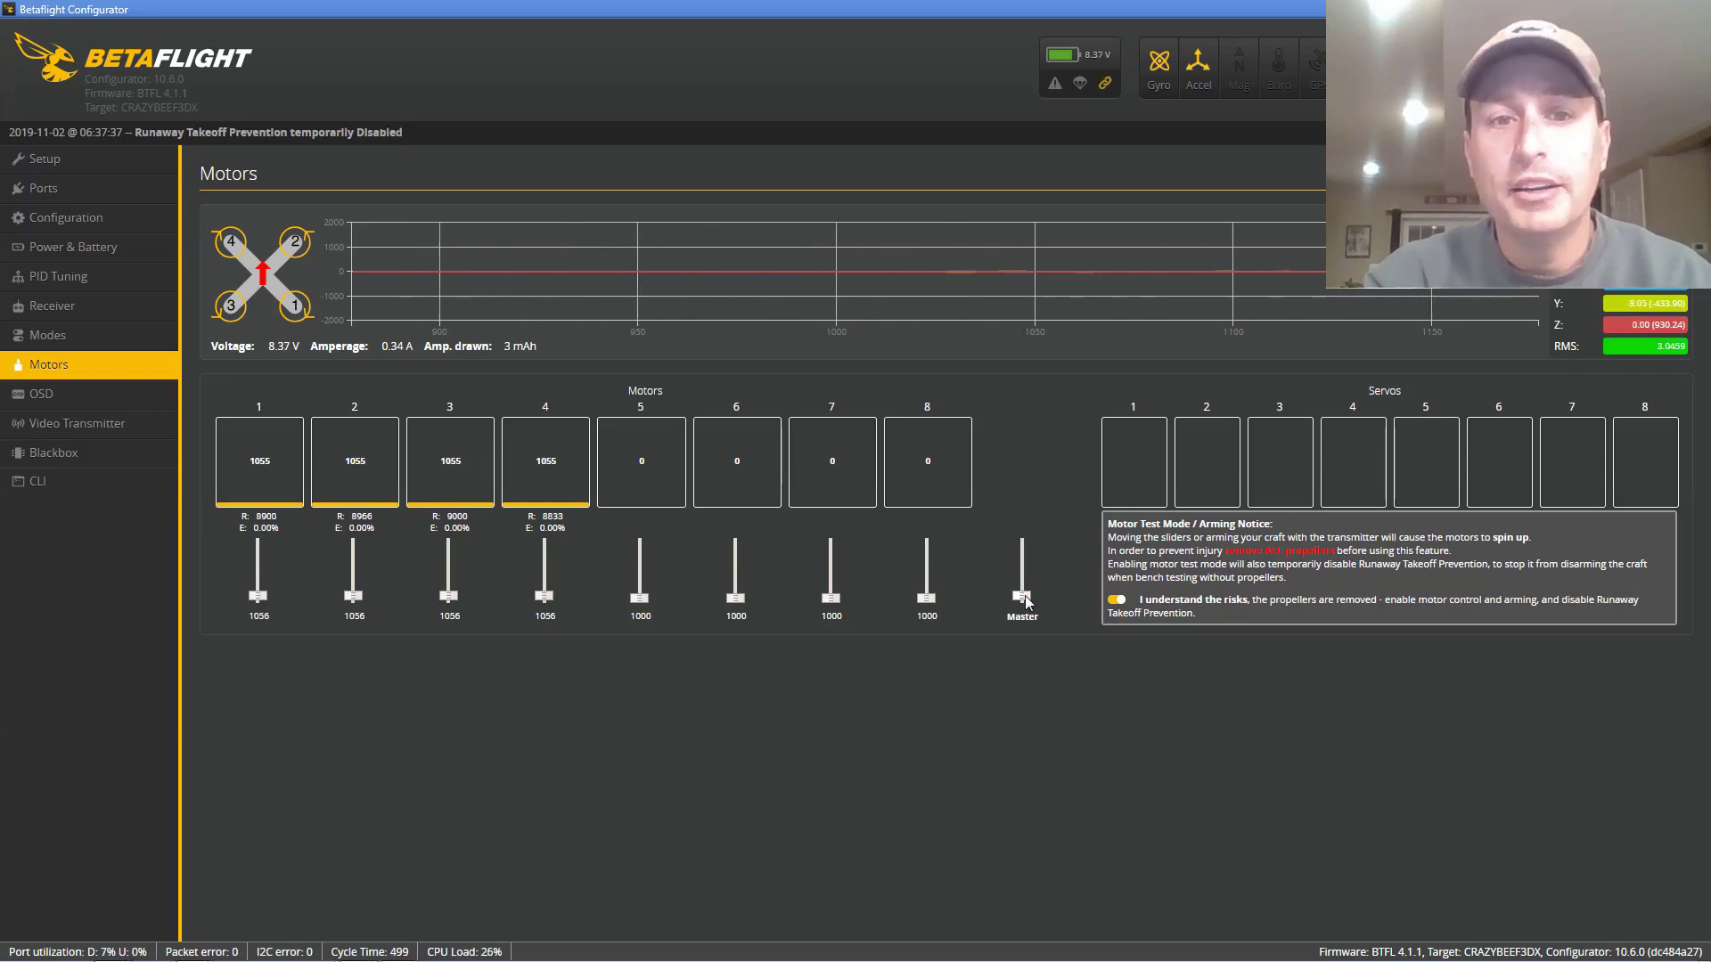
drag(1025, 602, 1025, 619)
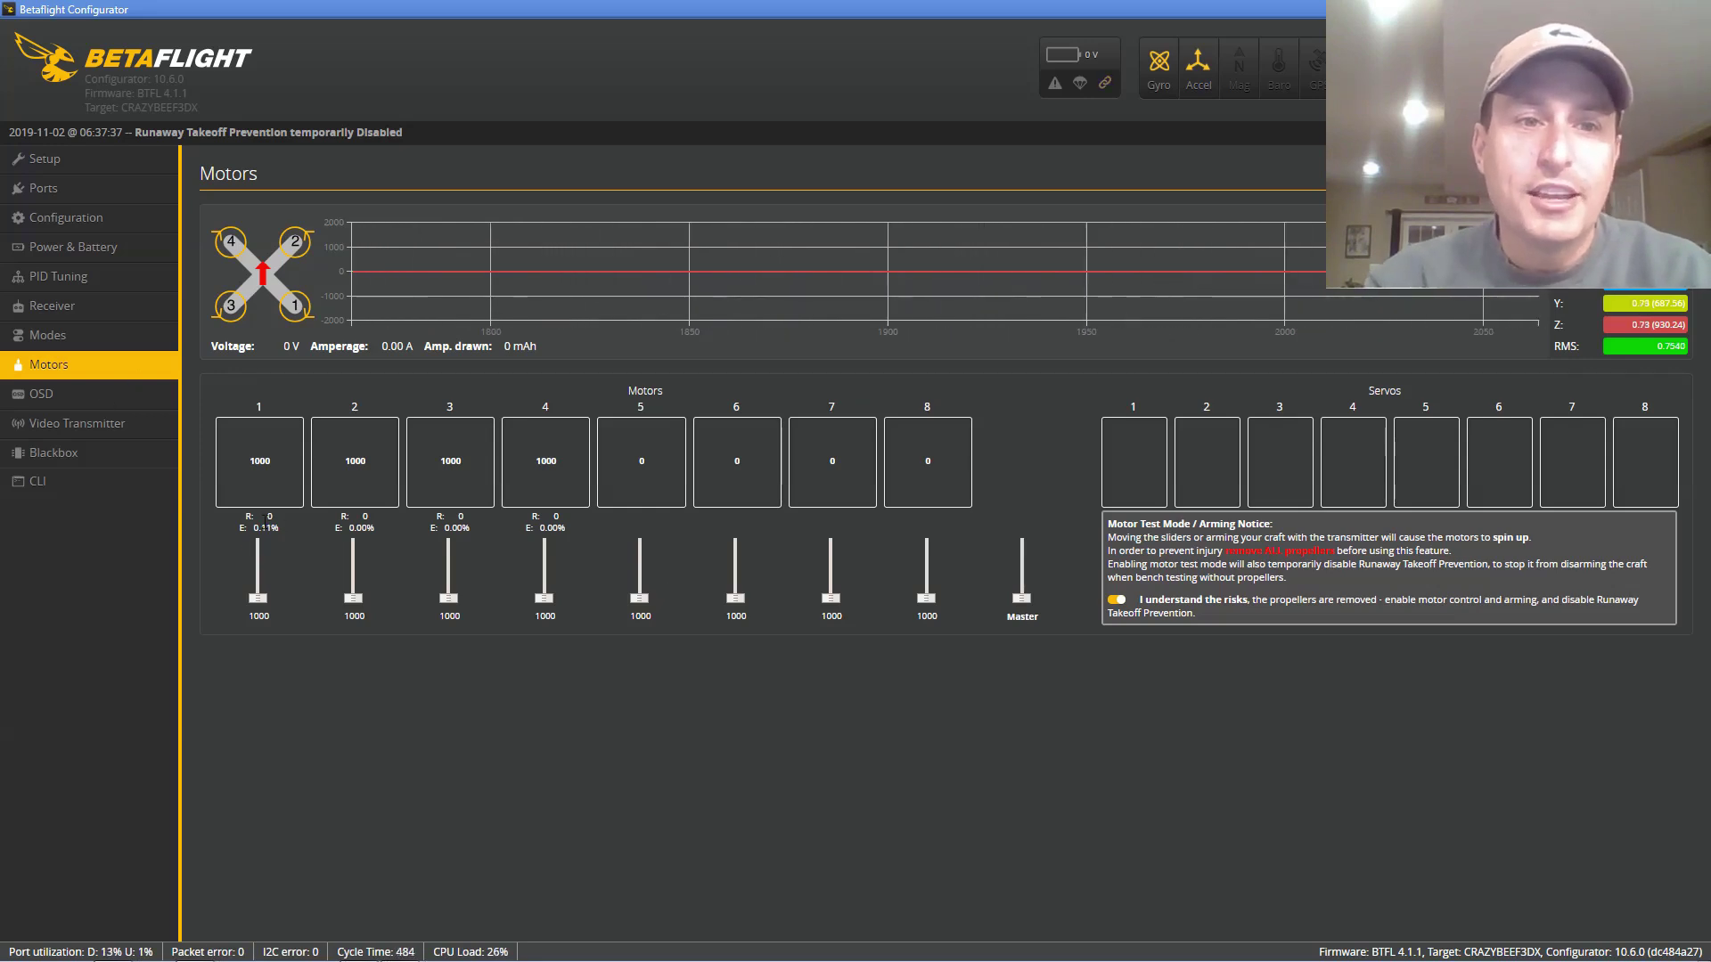
- Look through the available Blackbox debug modes, including DSHOT_RPM_ERRORS, without choosing another one
click(83, 459)
click(287, 288)
scroll(342, 468, down, 10)
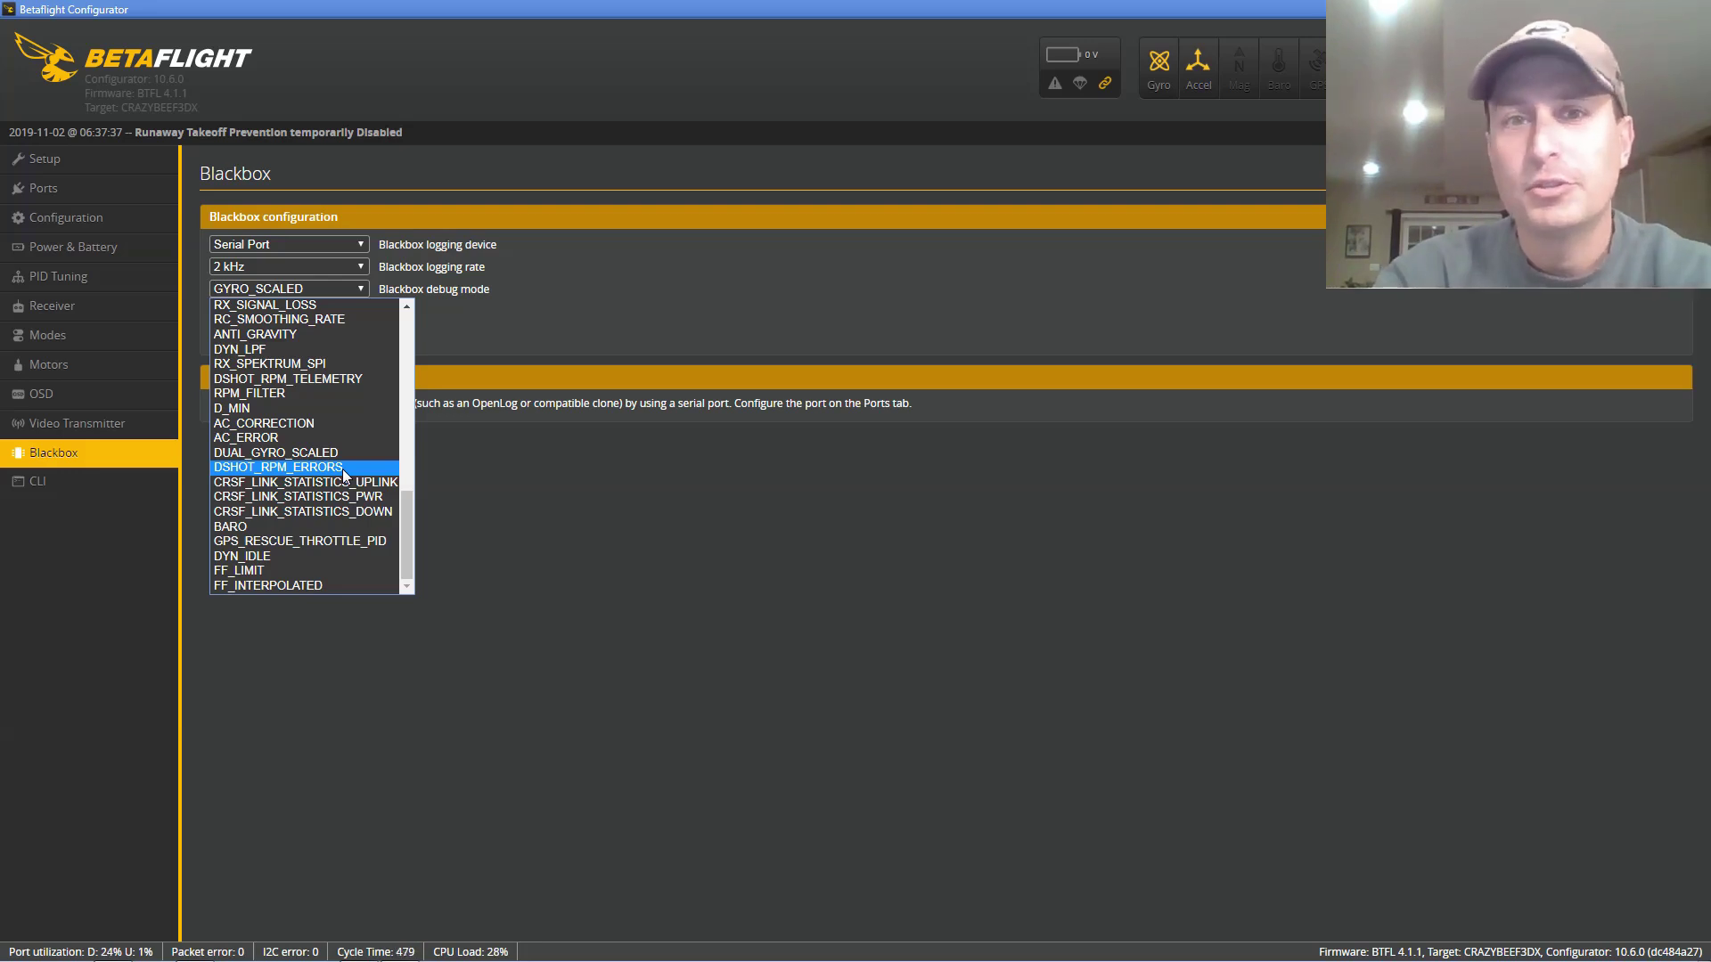
click(468, 512)
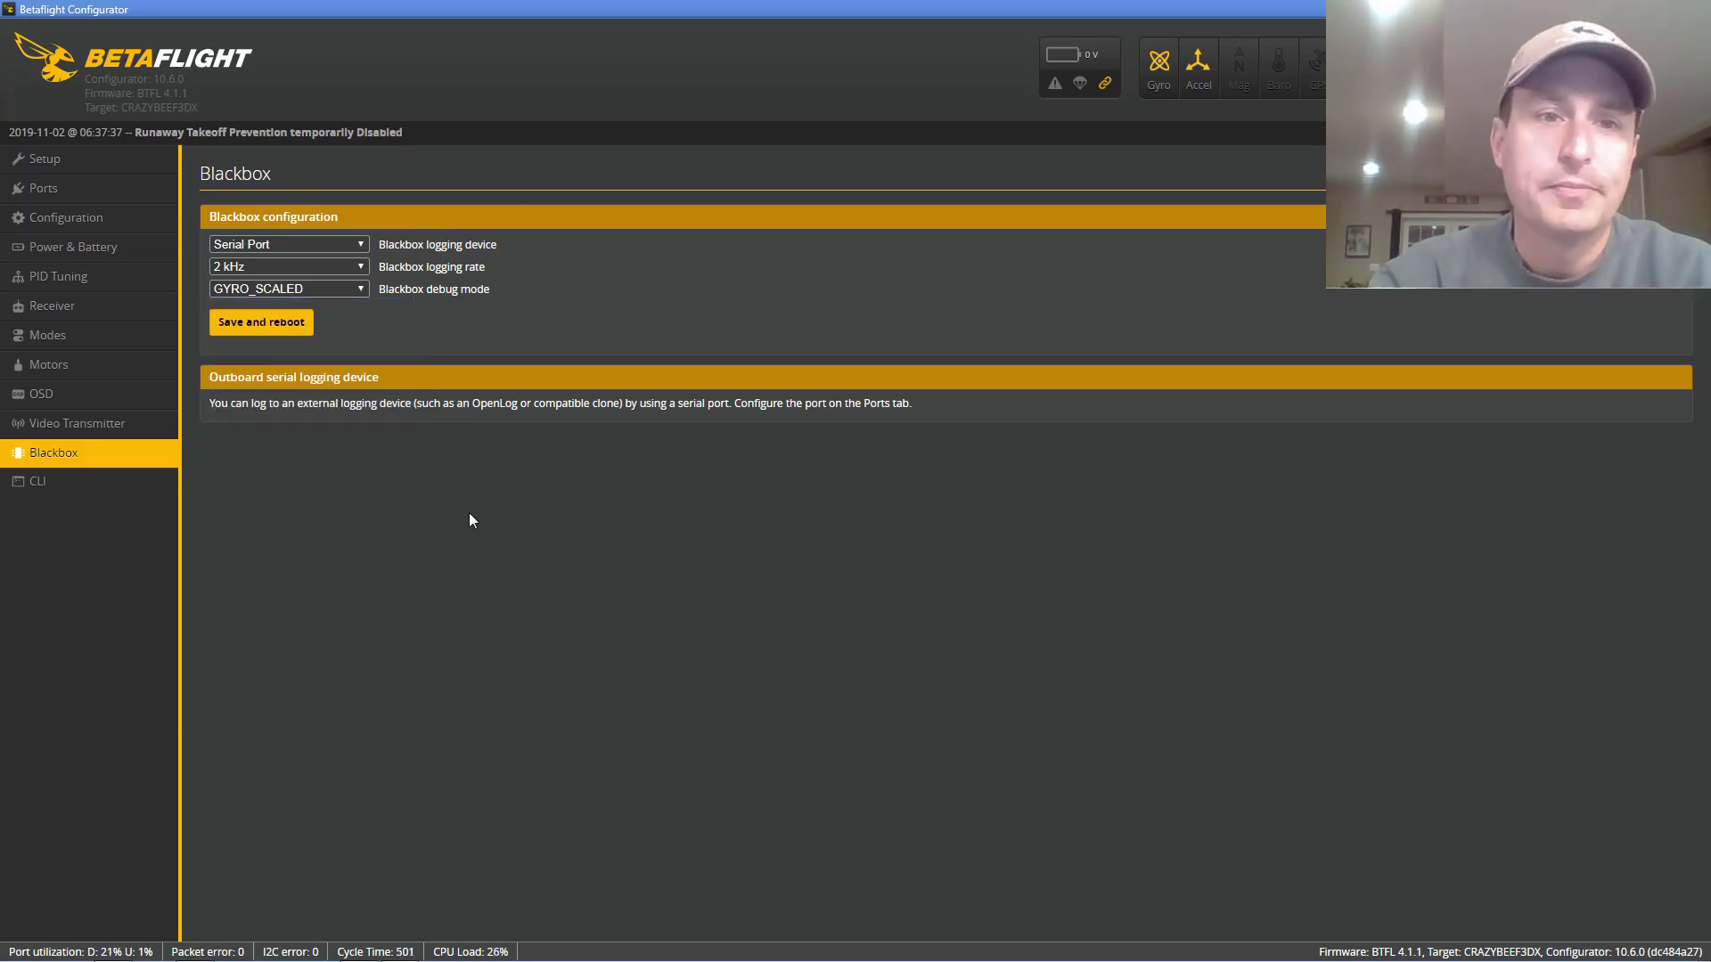
- Query the cpu_overclock setting from the command line with "get cpu_overclock"
click(61, 490)
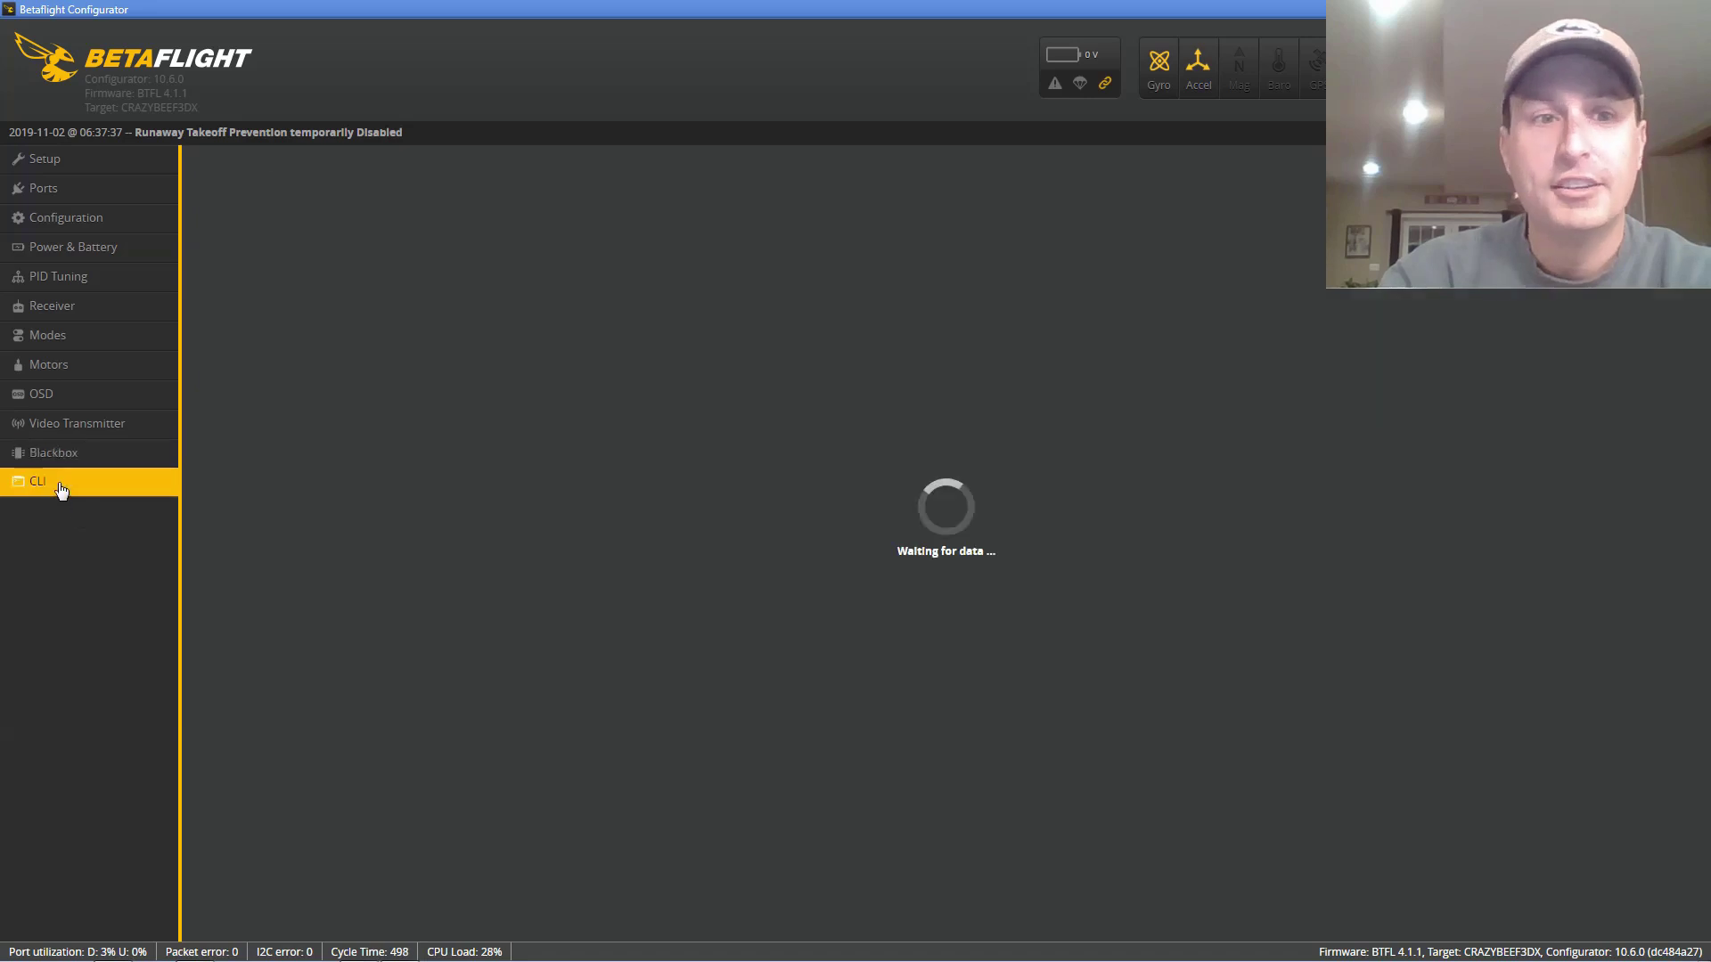
text(get overclo)
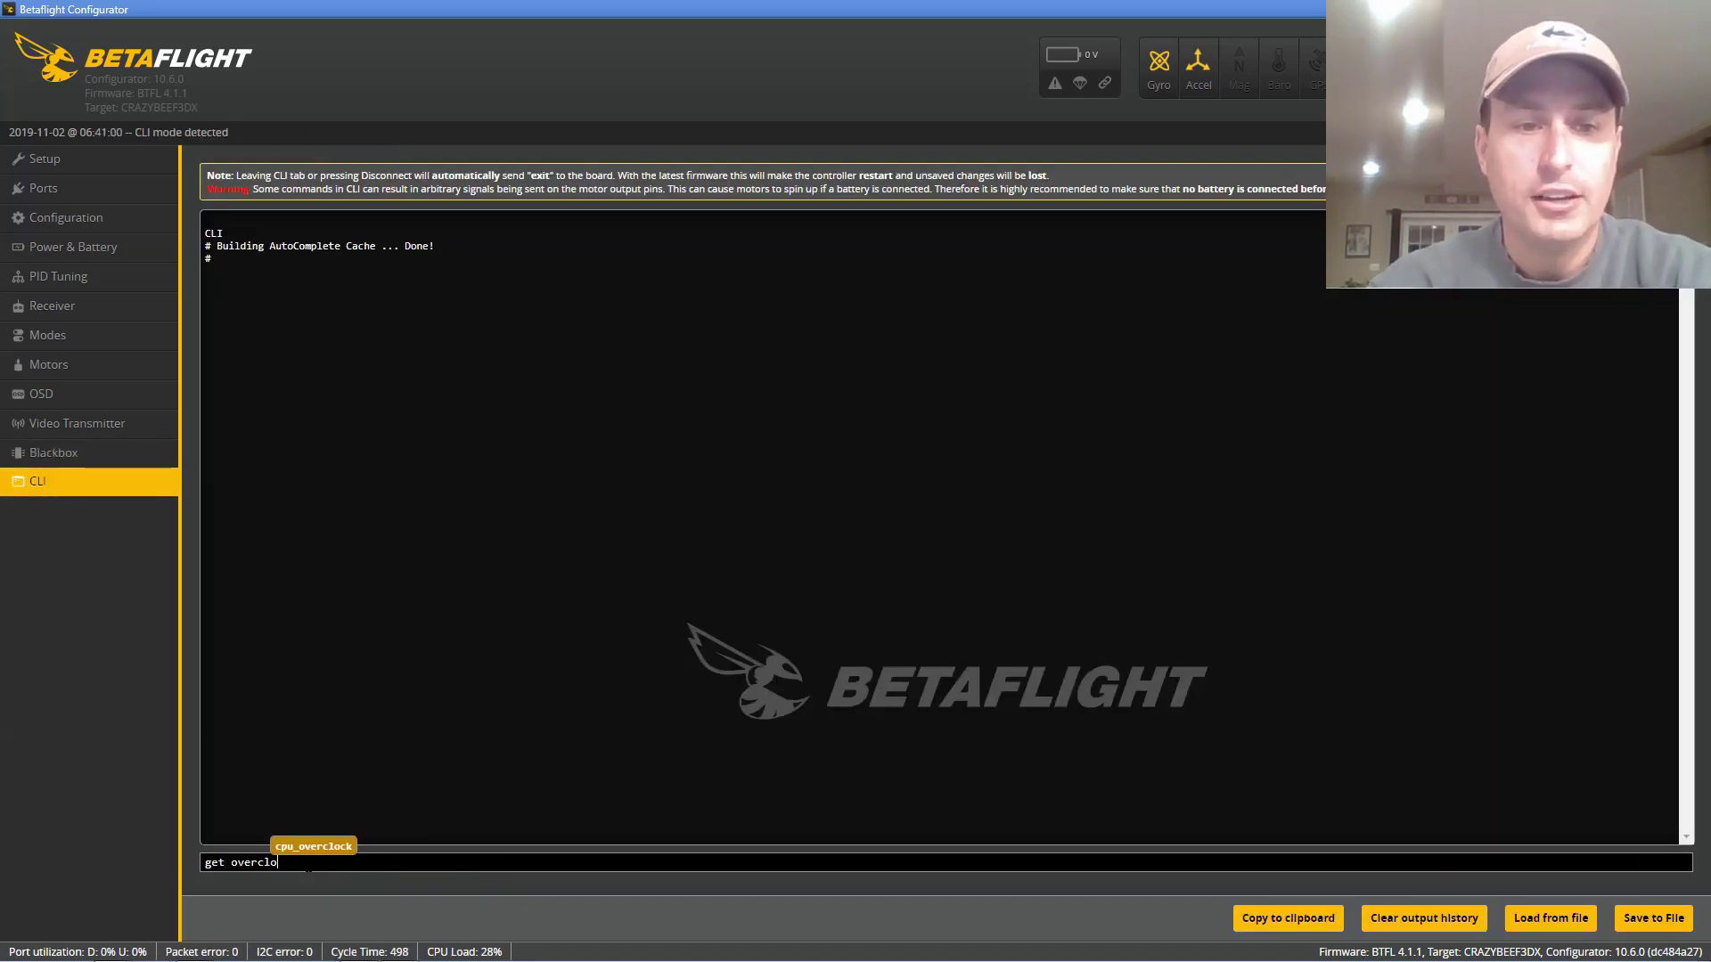
key(Tab)
key(Return)
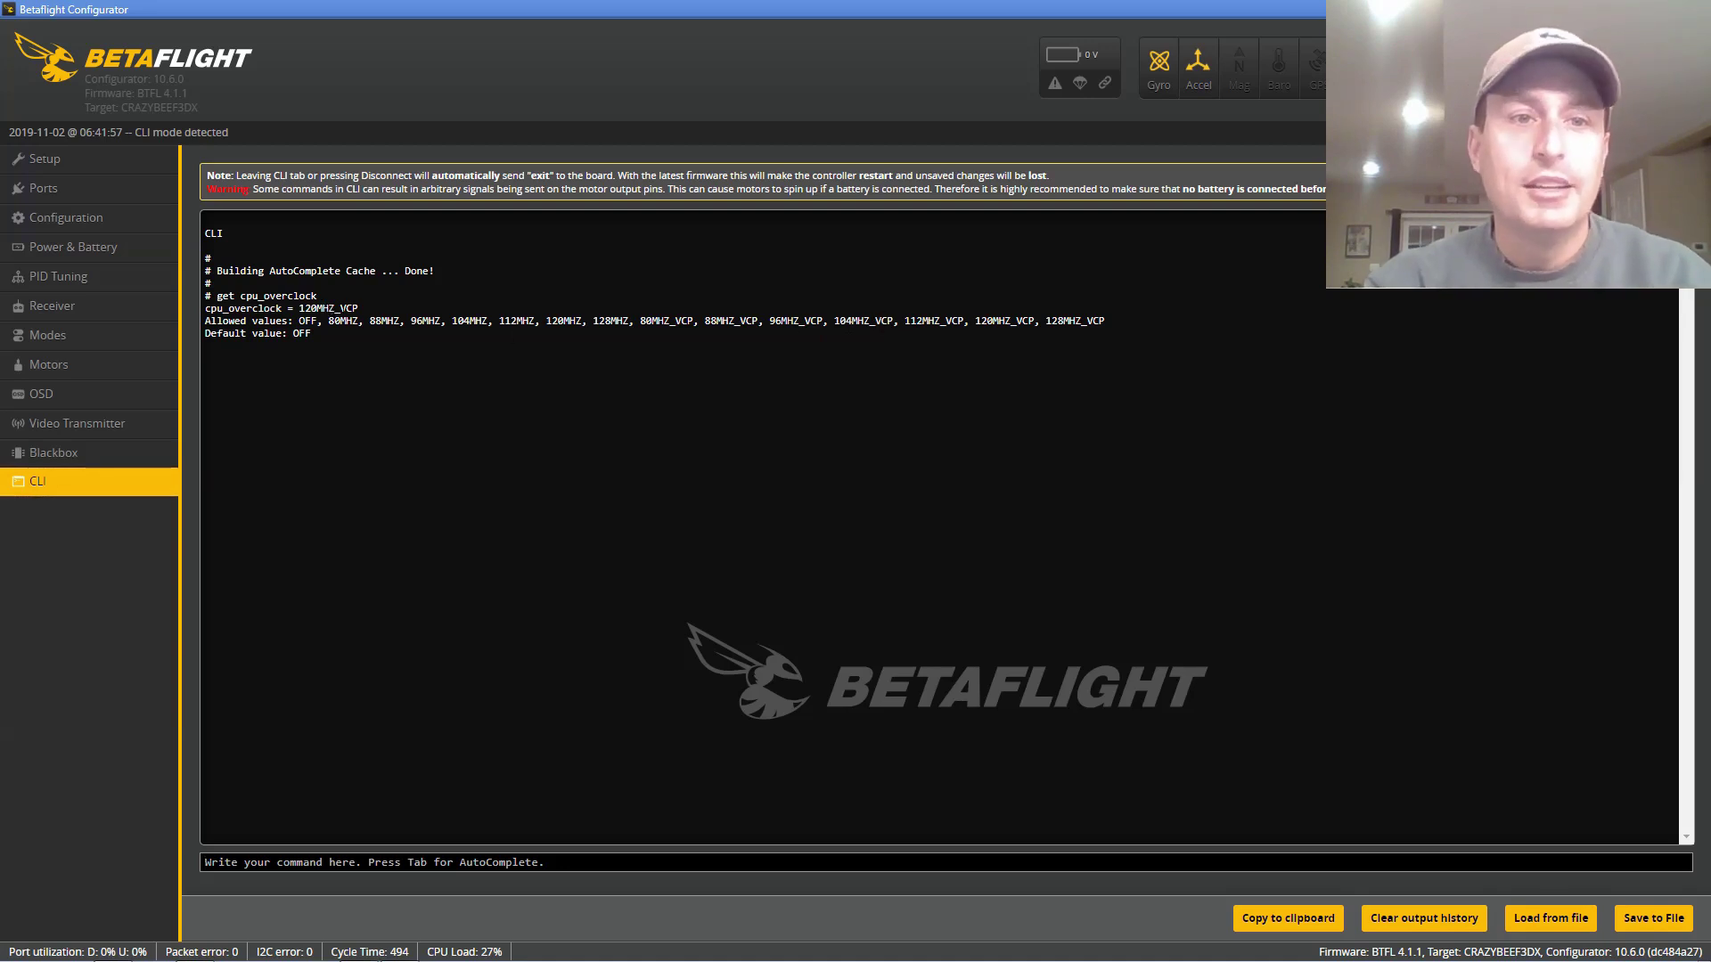
- Set cpu_overclock to 120MHZ_VCP from the command line
key(Tab)
text(s)
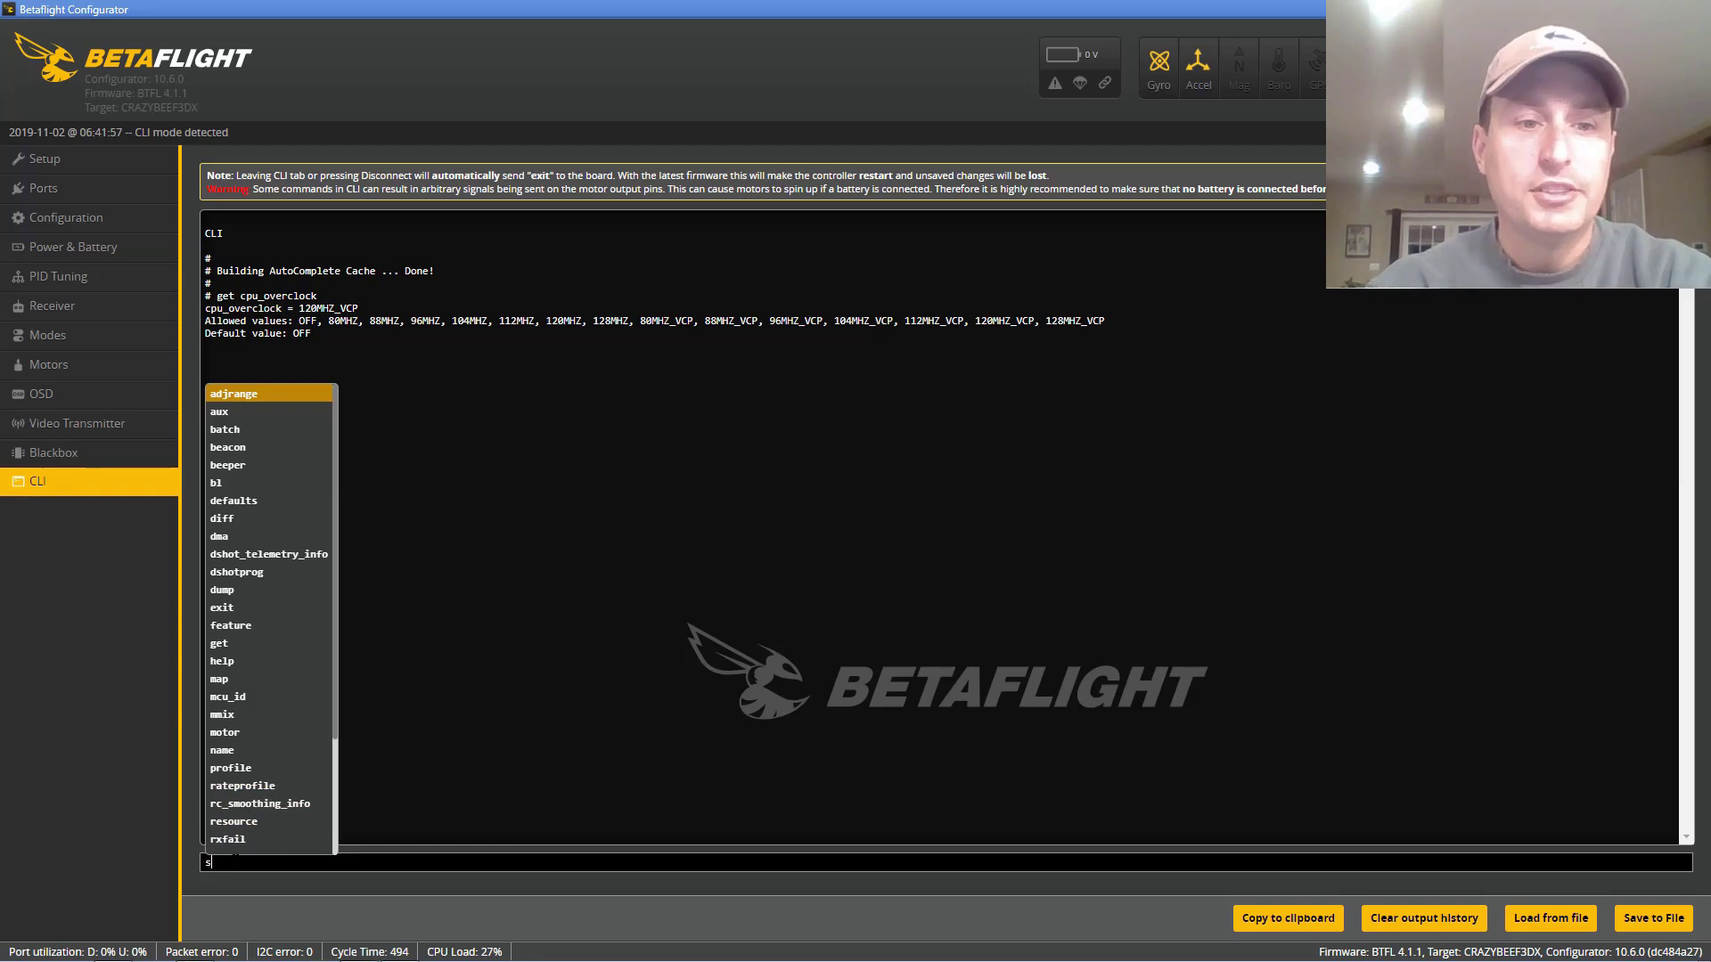
text(et cpu_)
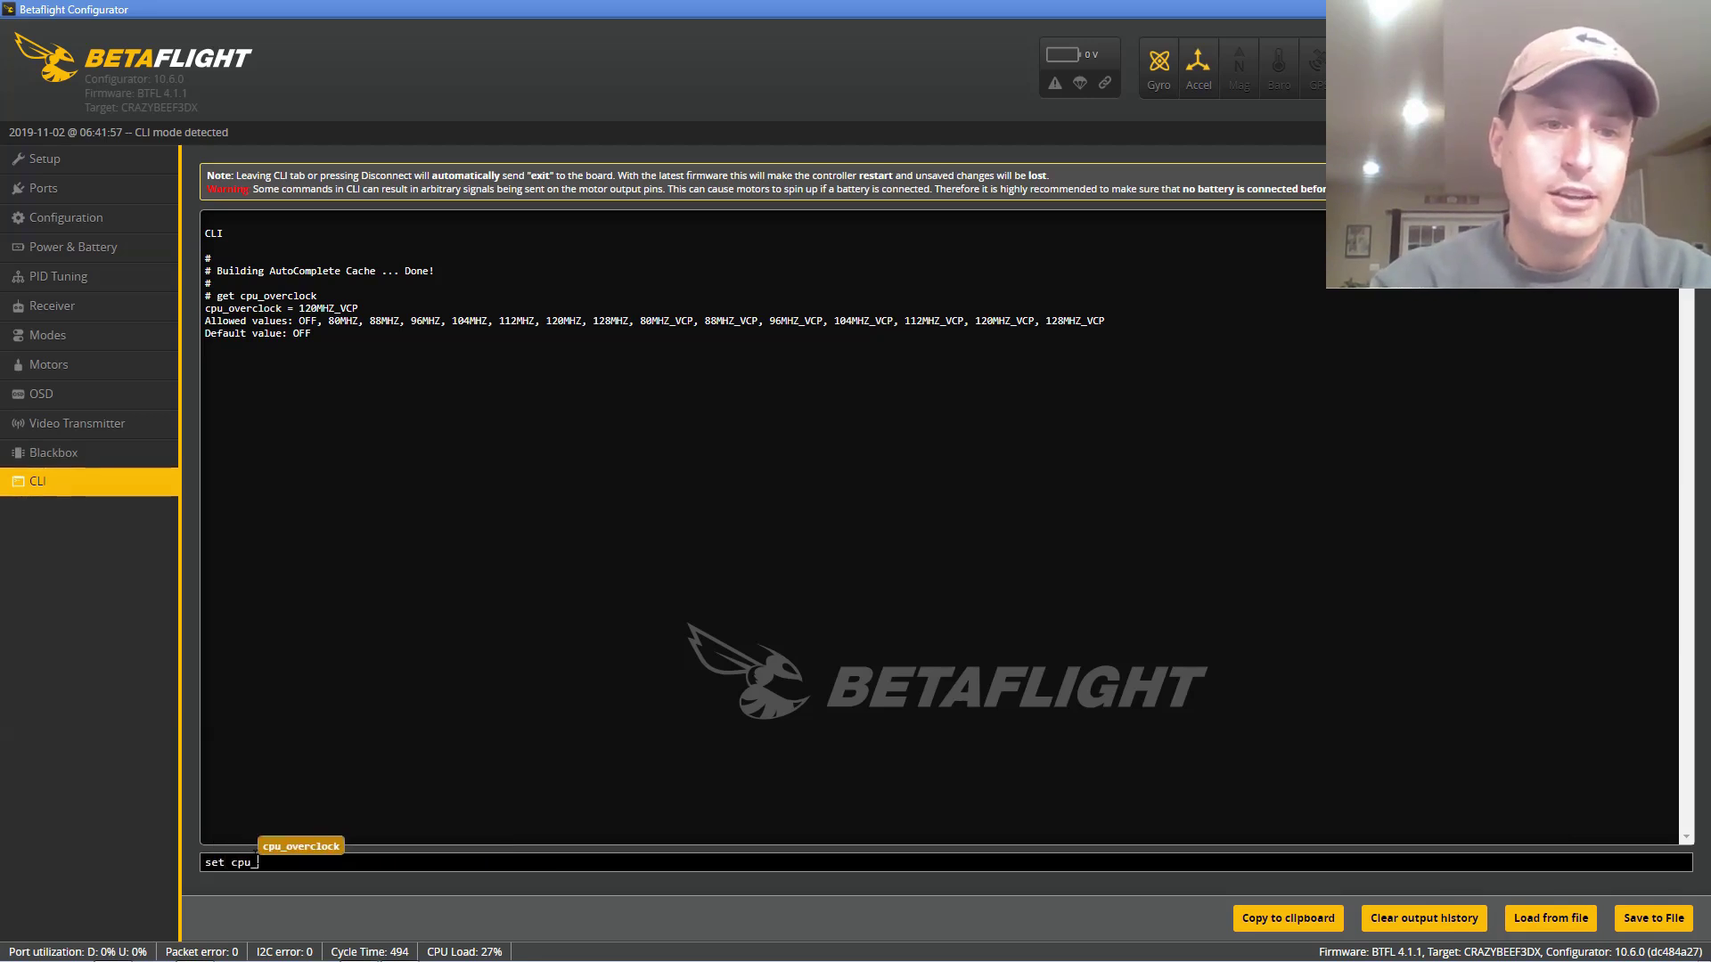
text(overclock)
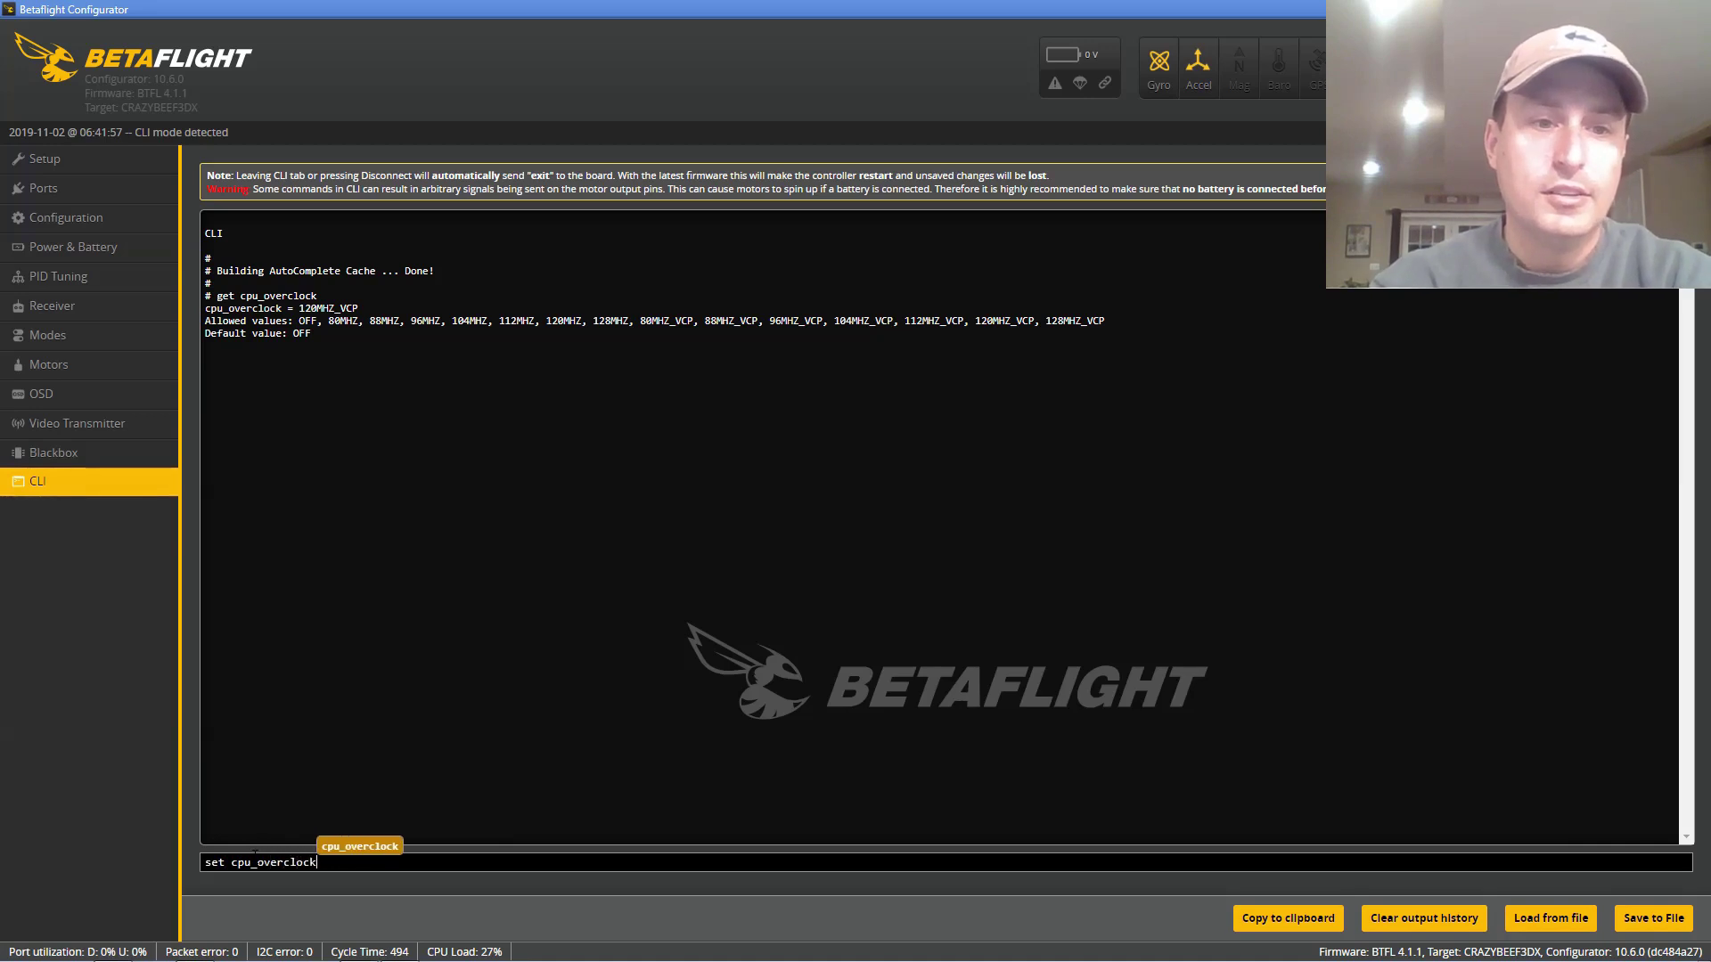
text( = 120)
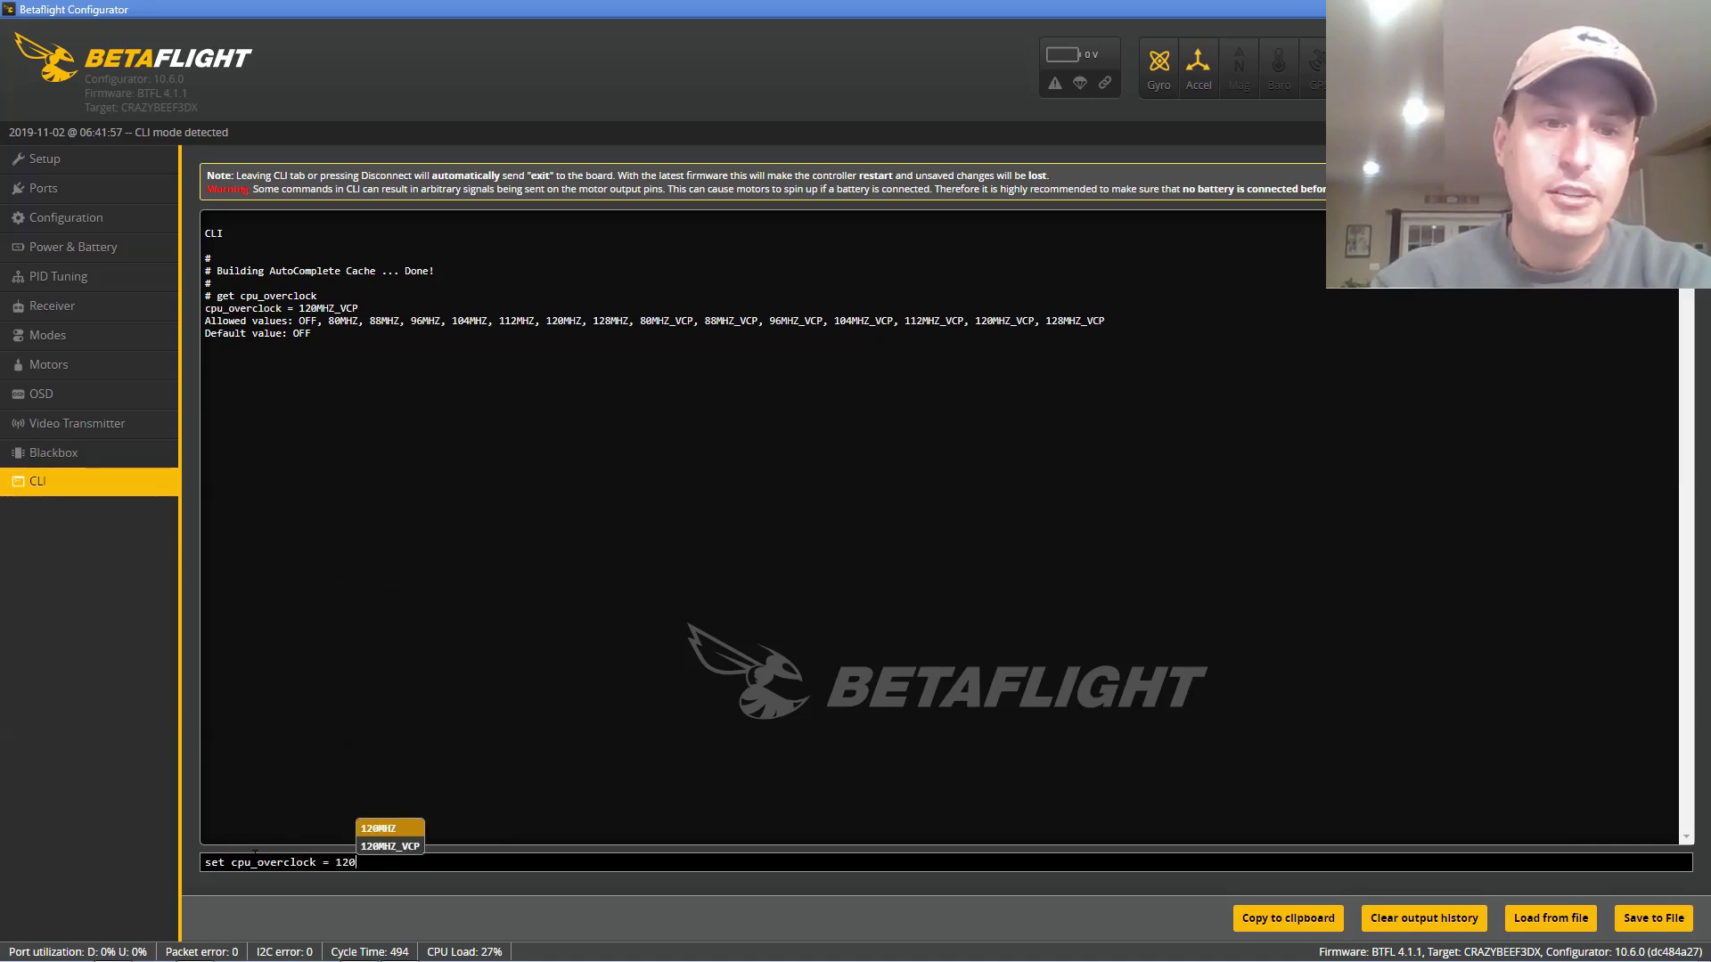
text(mhz)
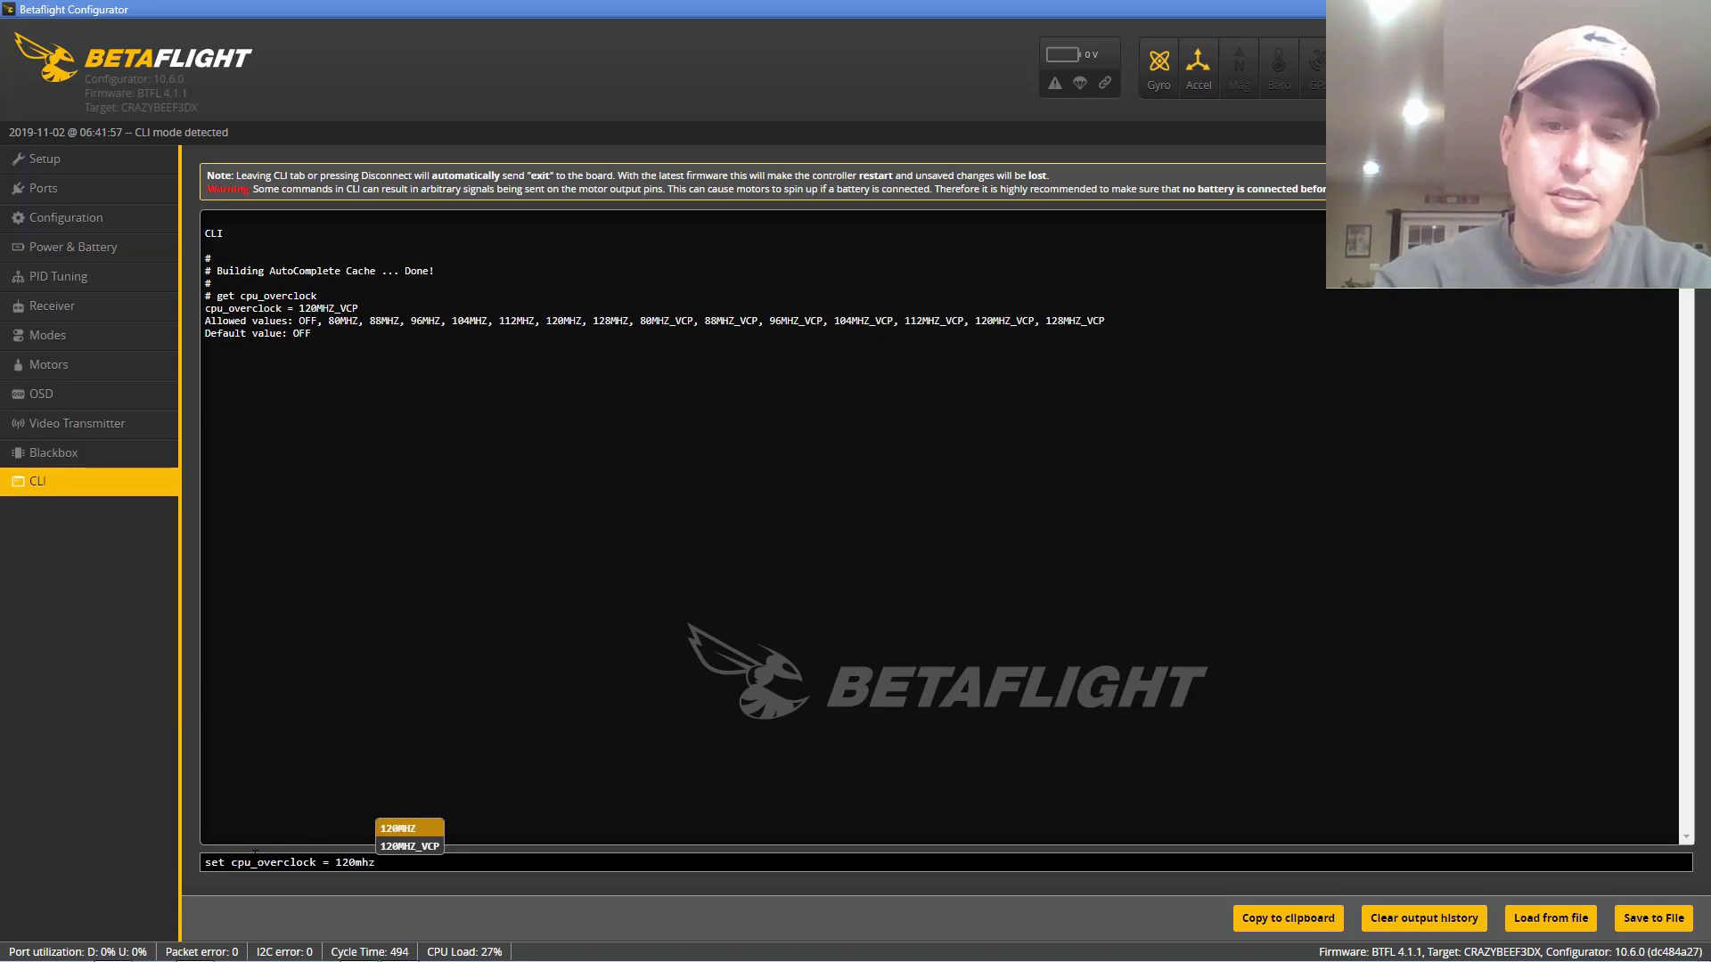
text(_vc)
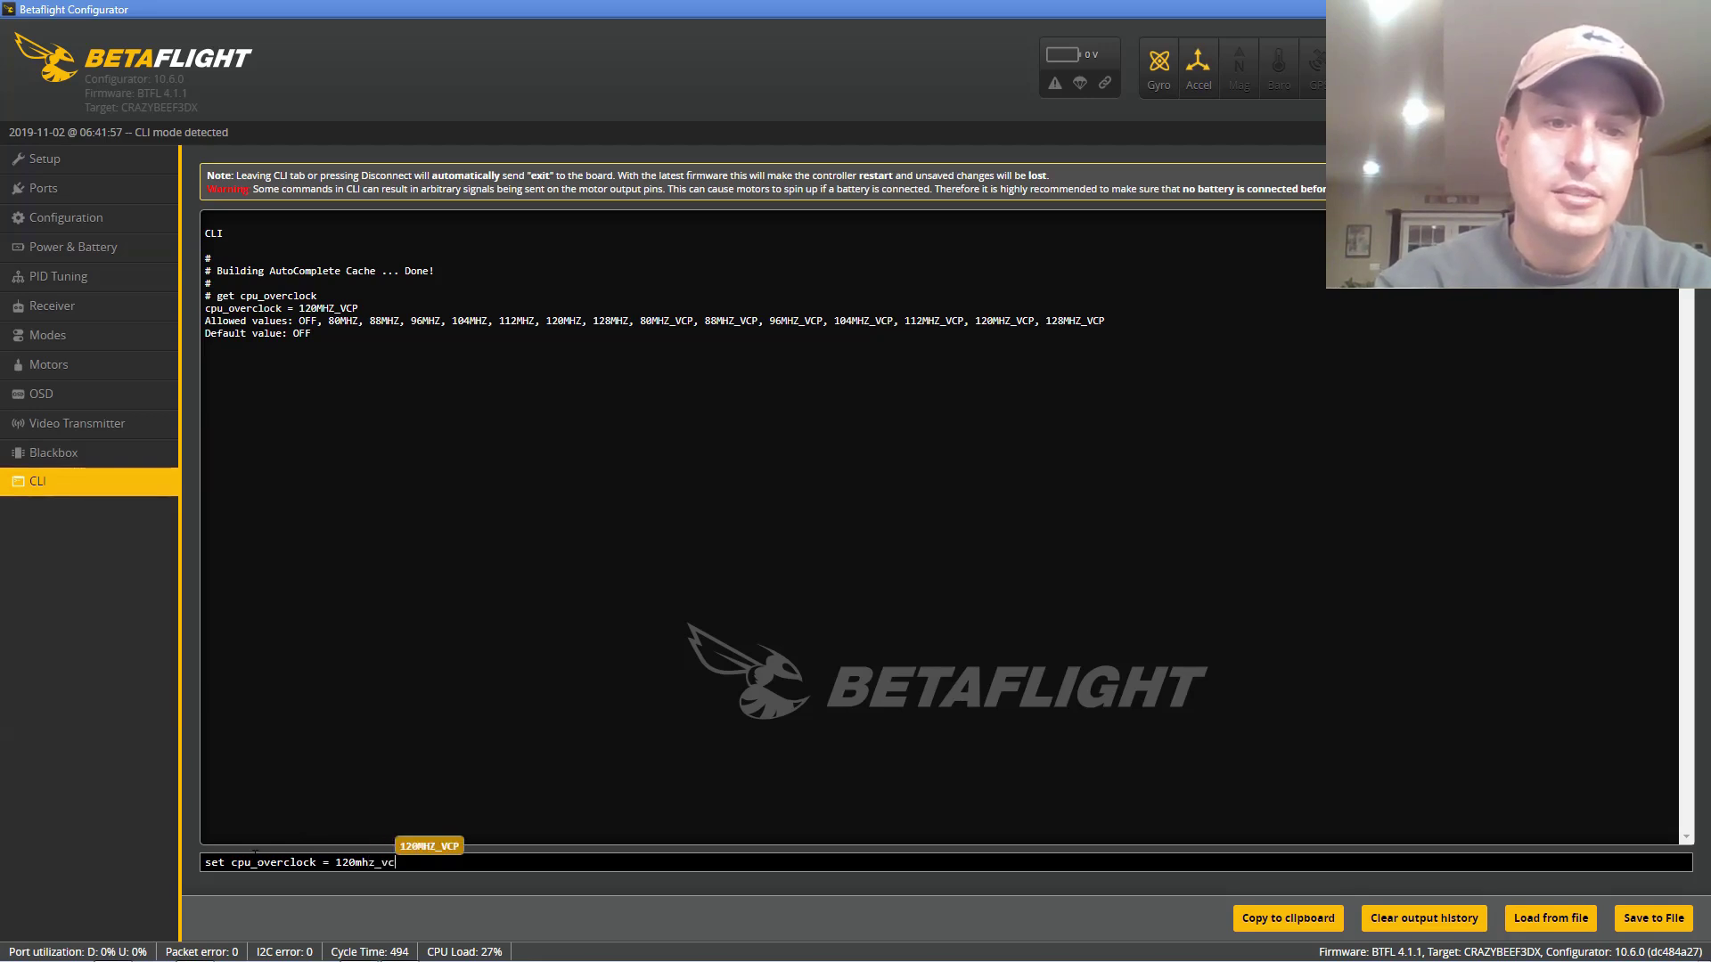
text(p)
key(Return)
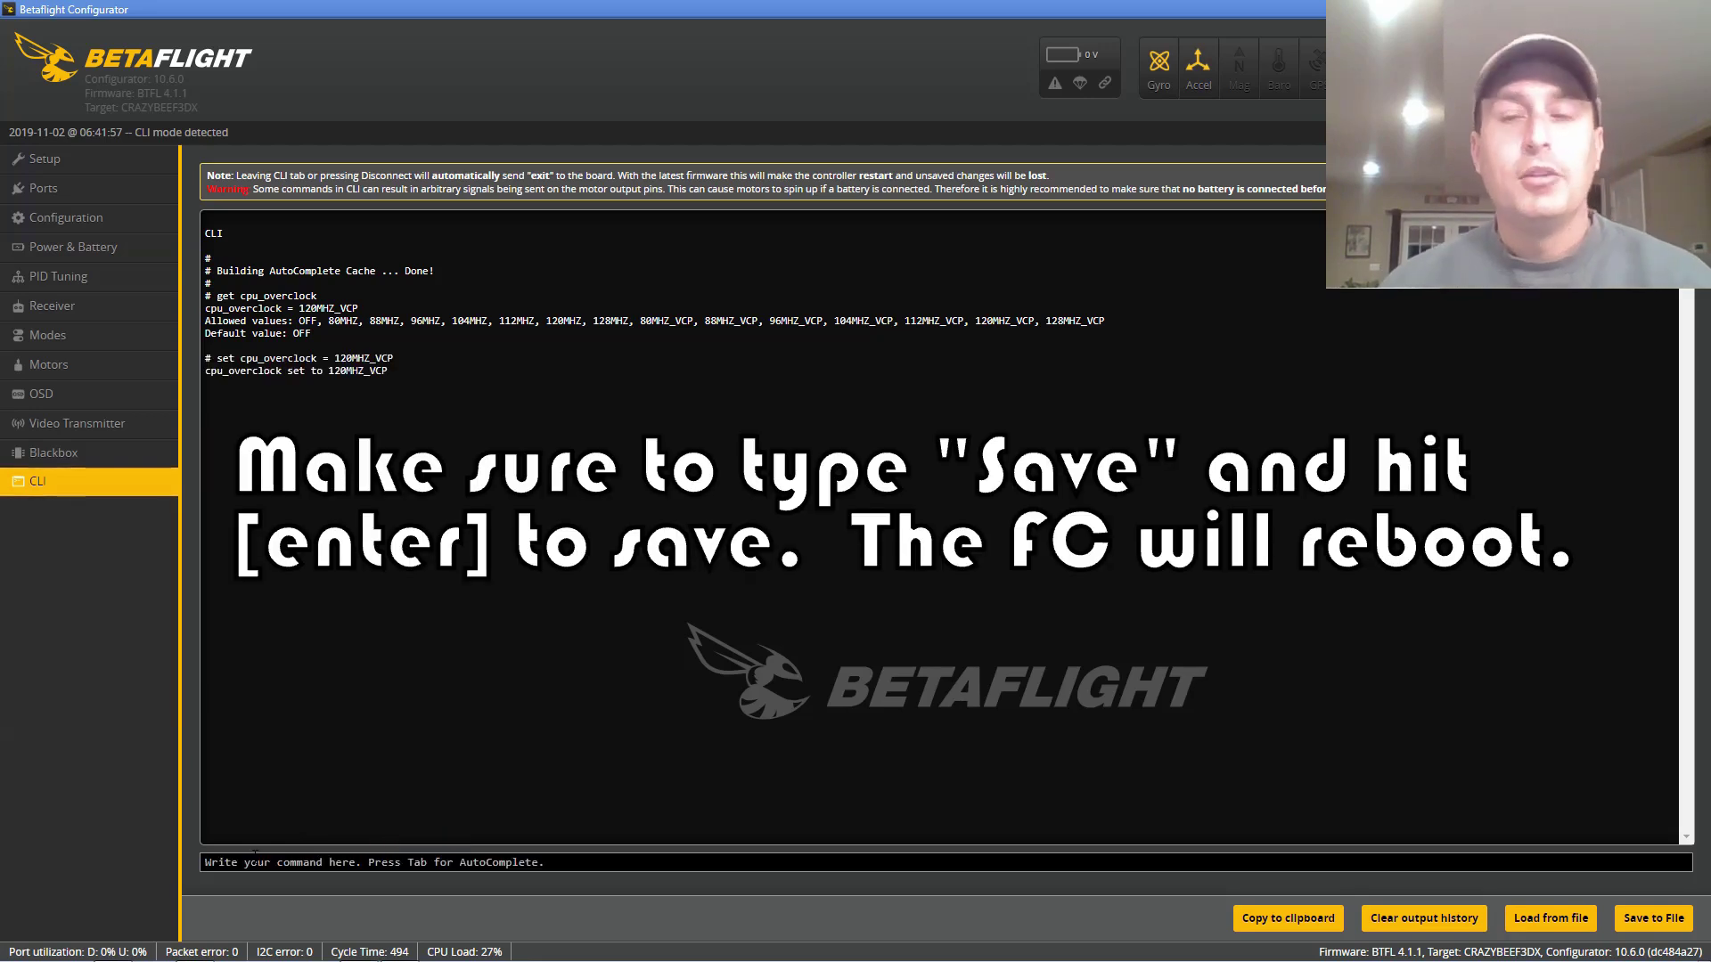